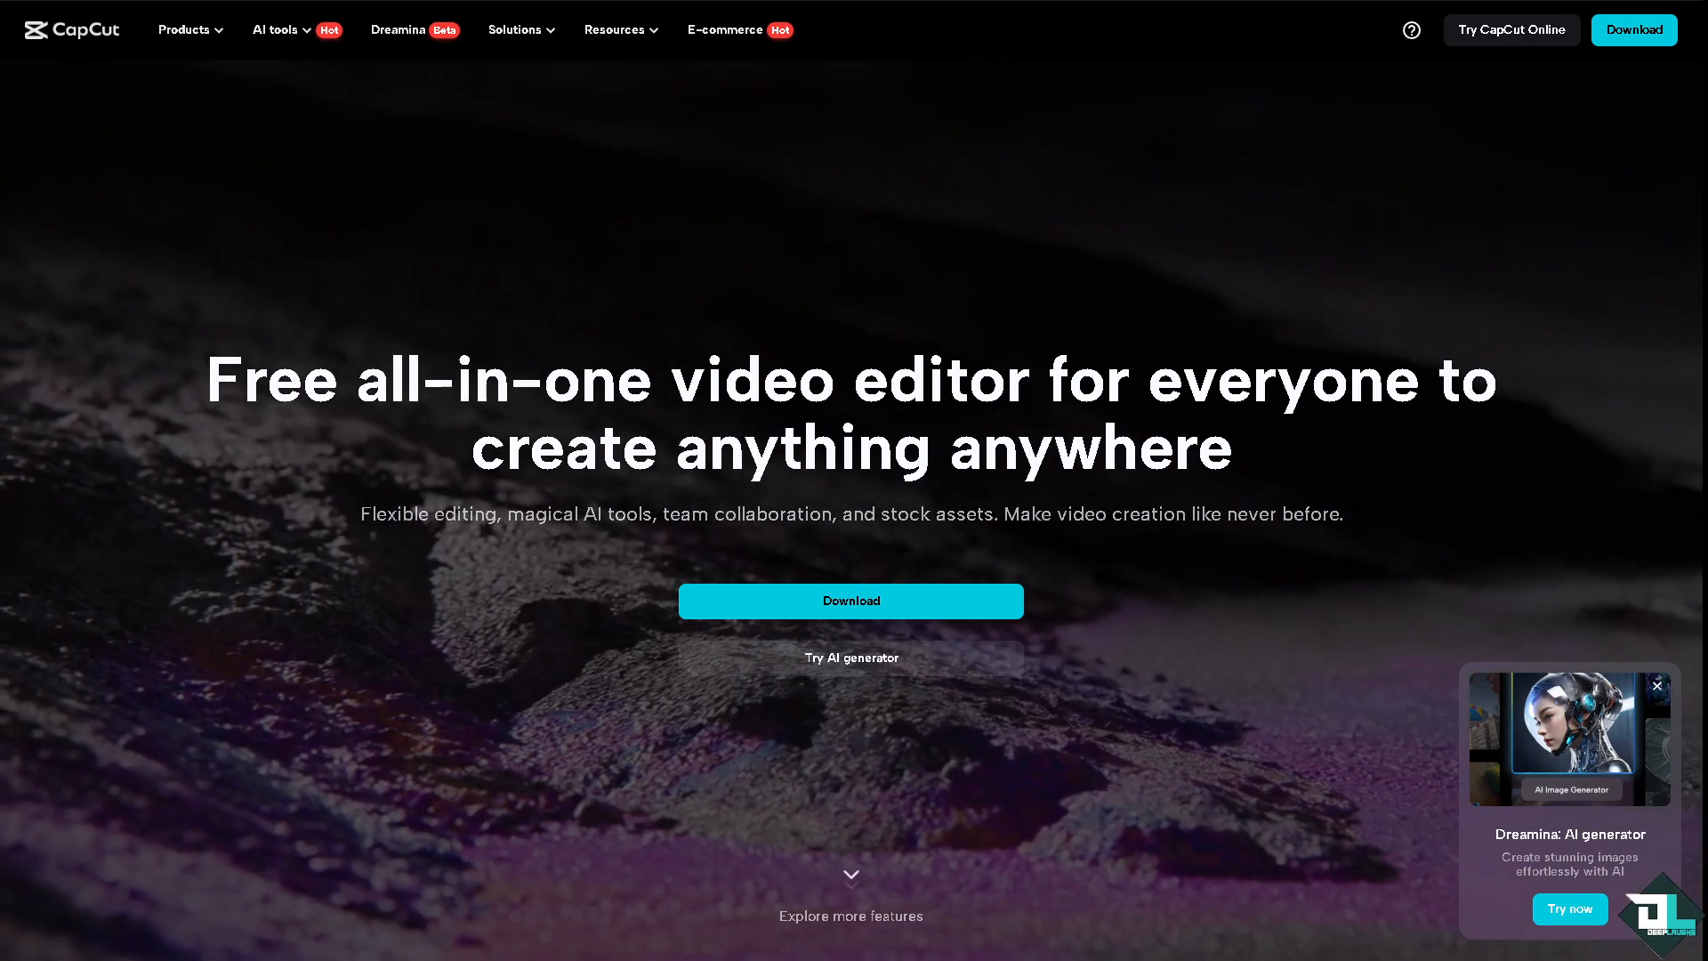
Open CapCut Online from the website and look through the feature slides in the sign-in window
scroll(825, 338, "down", 5)
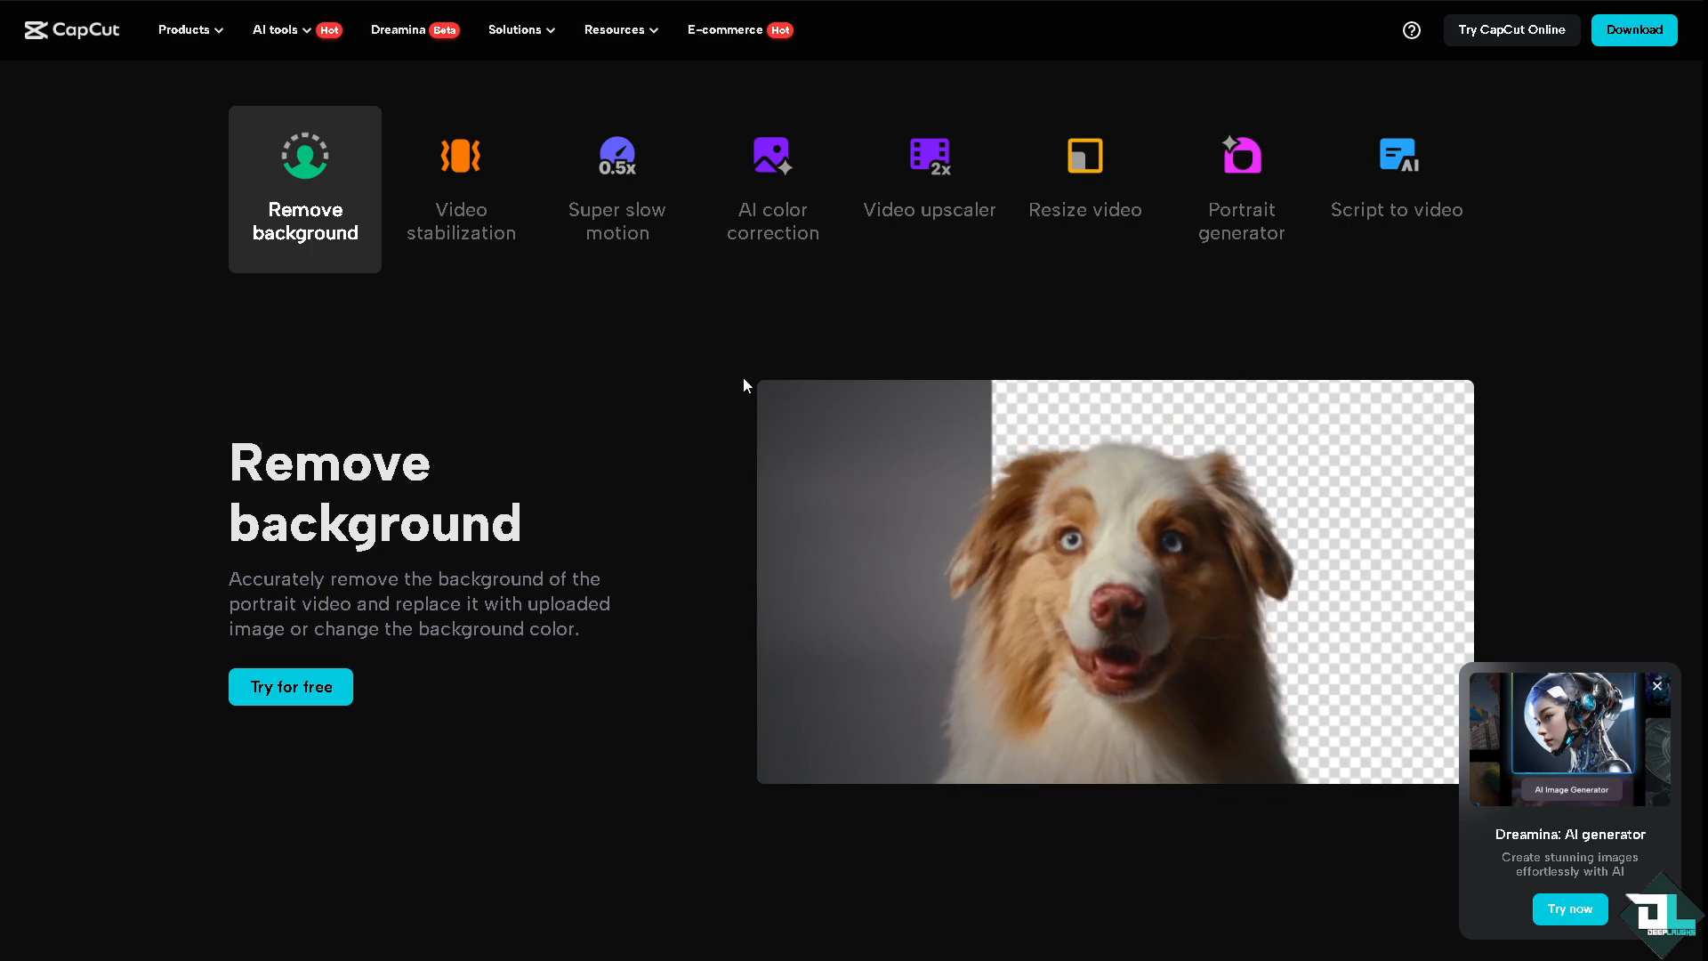
left_click(1479, 42)
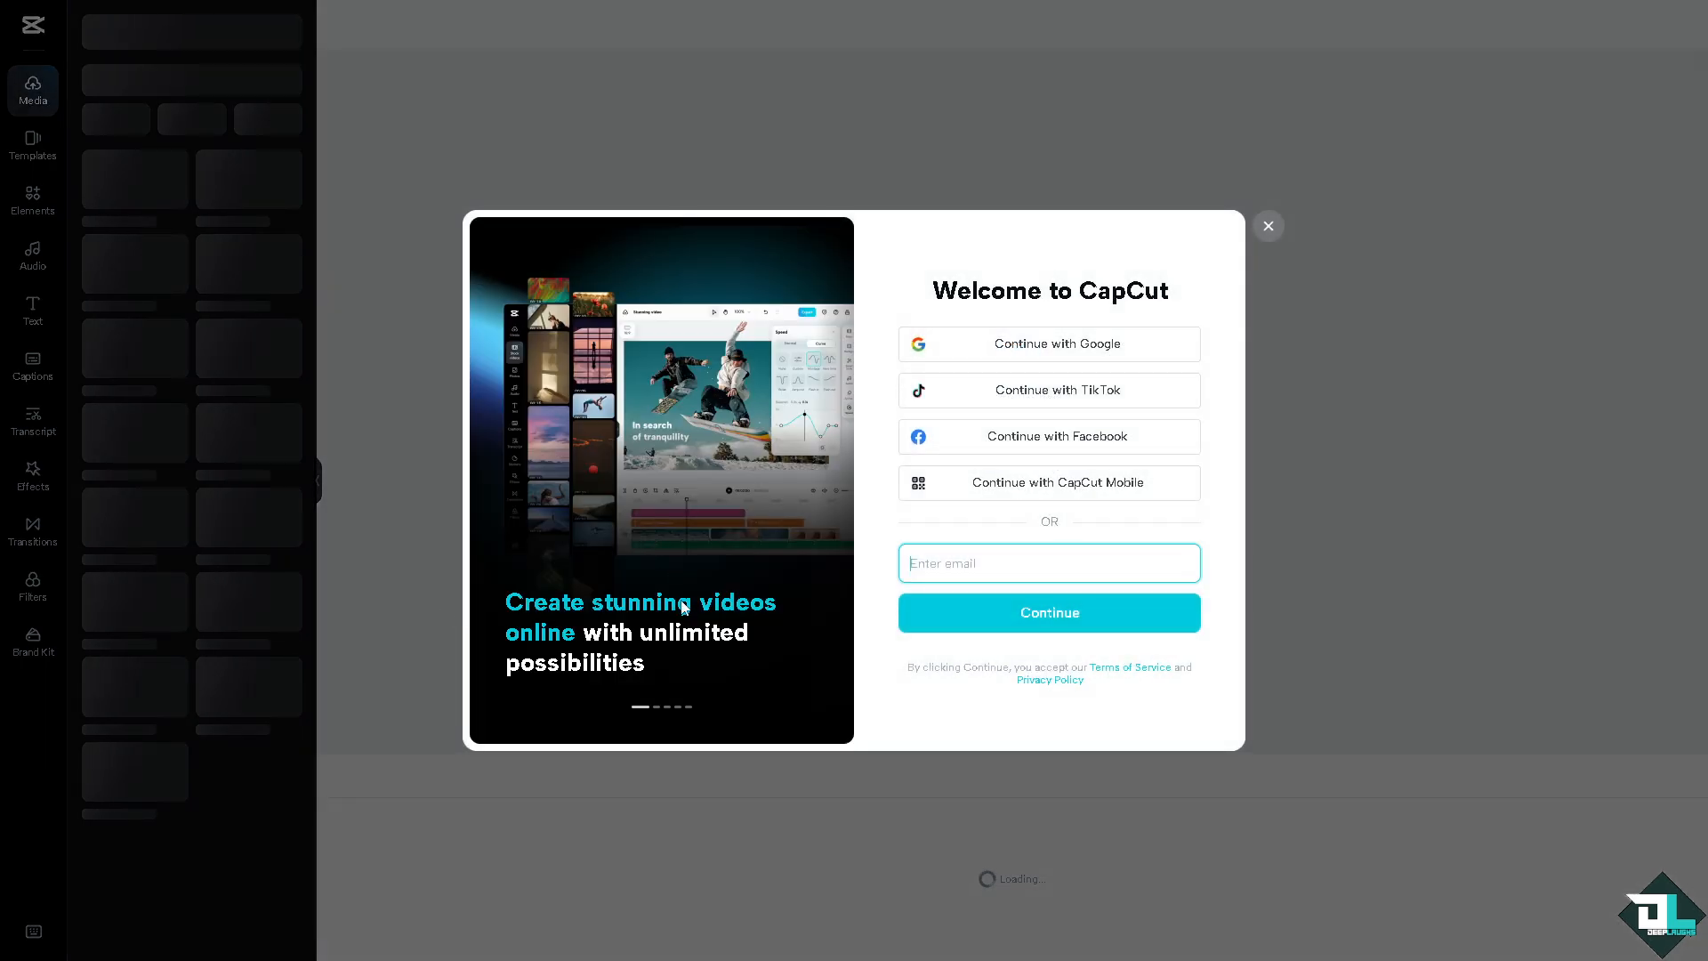
left_click(835, 481)
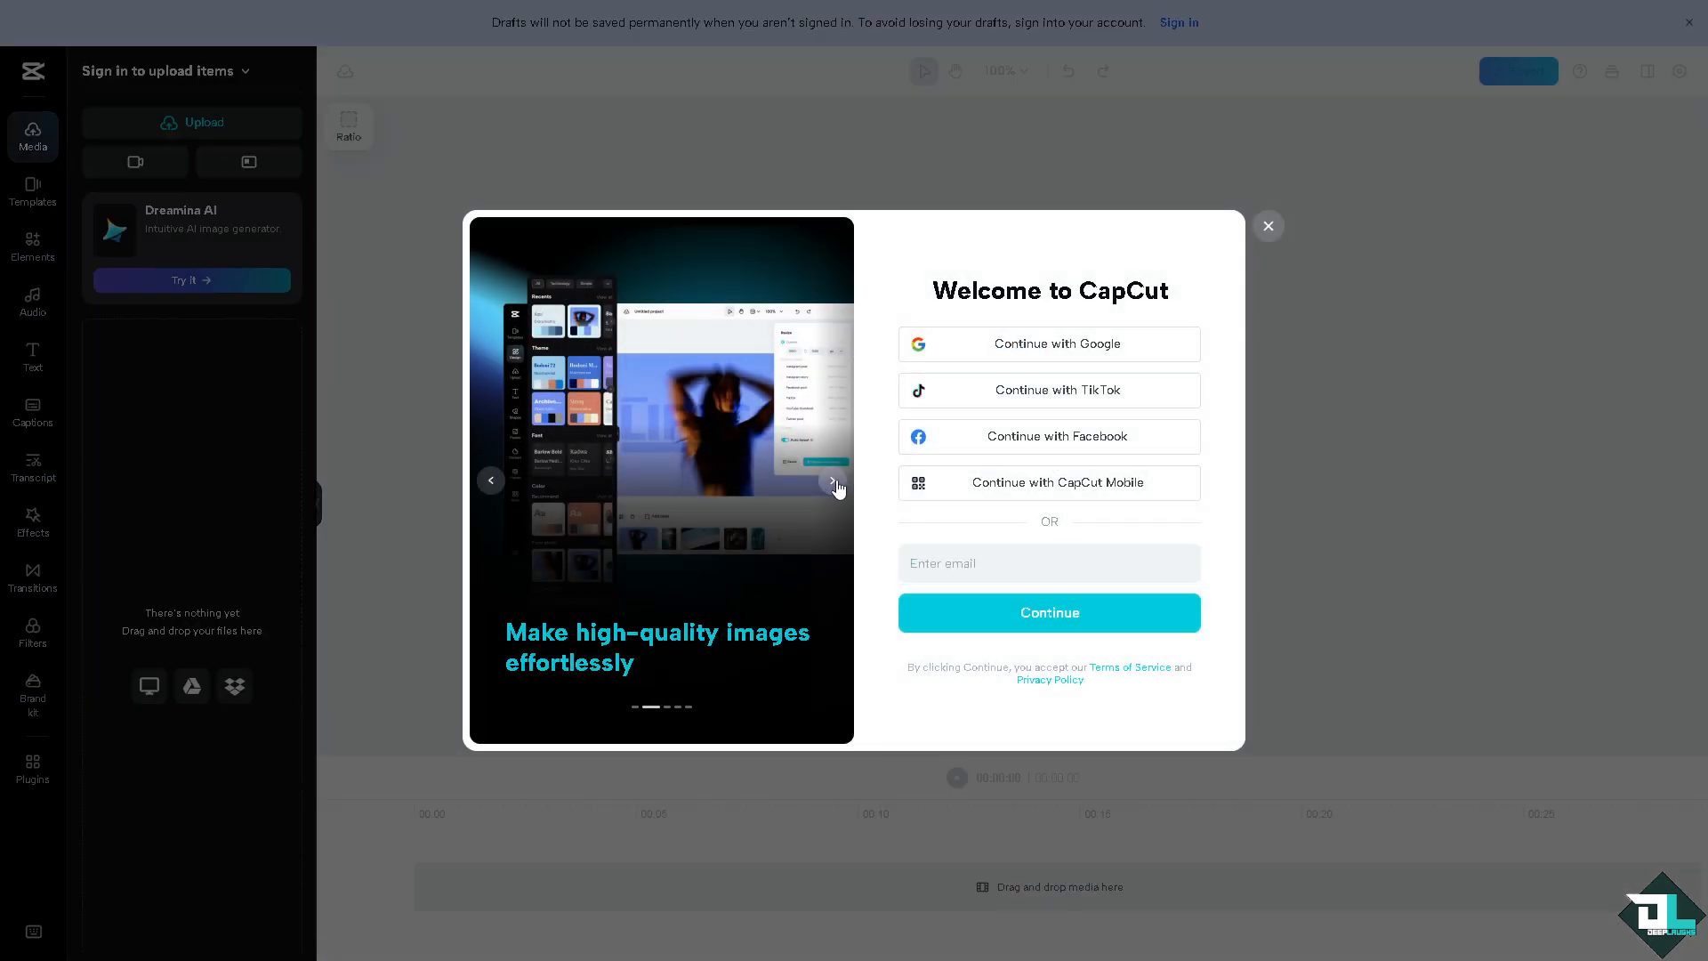
left_click(834, 482)
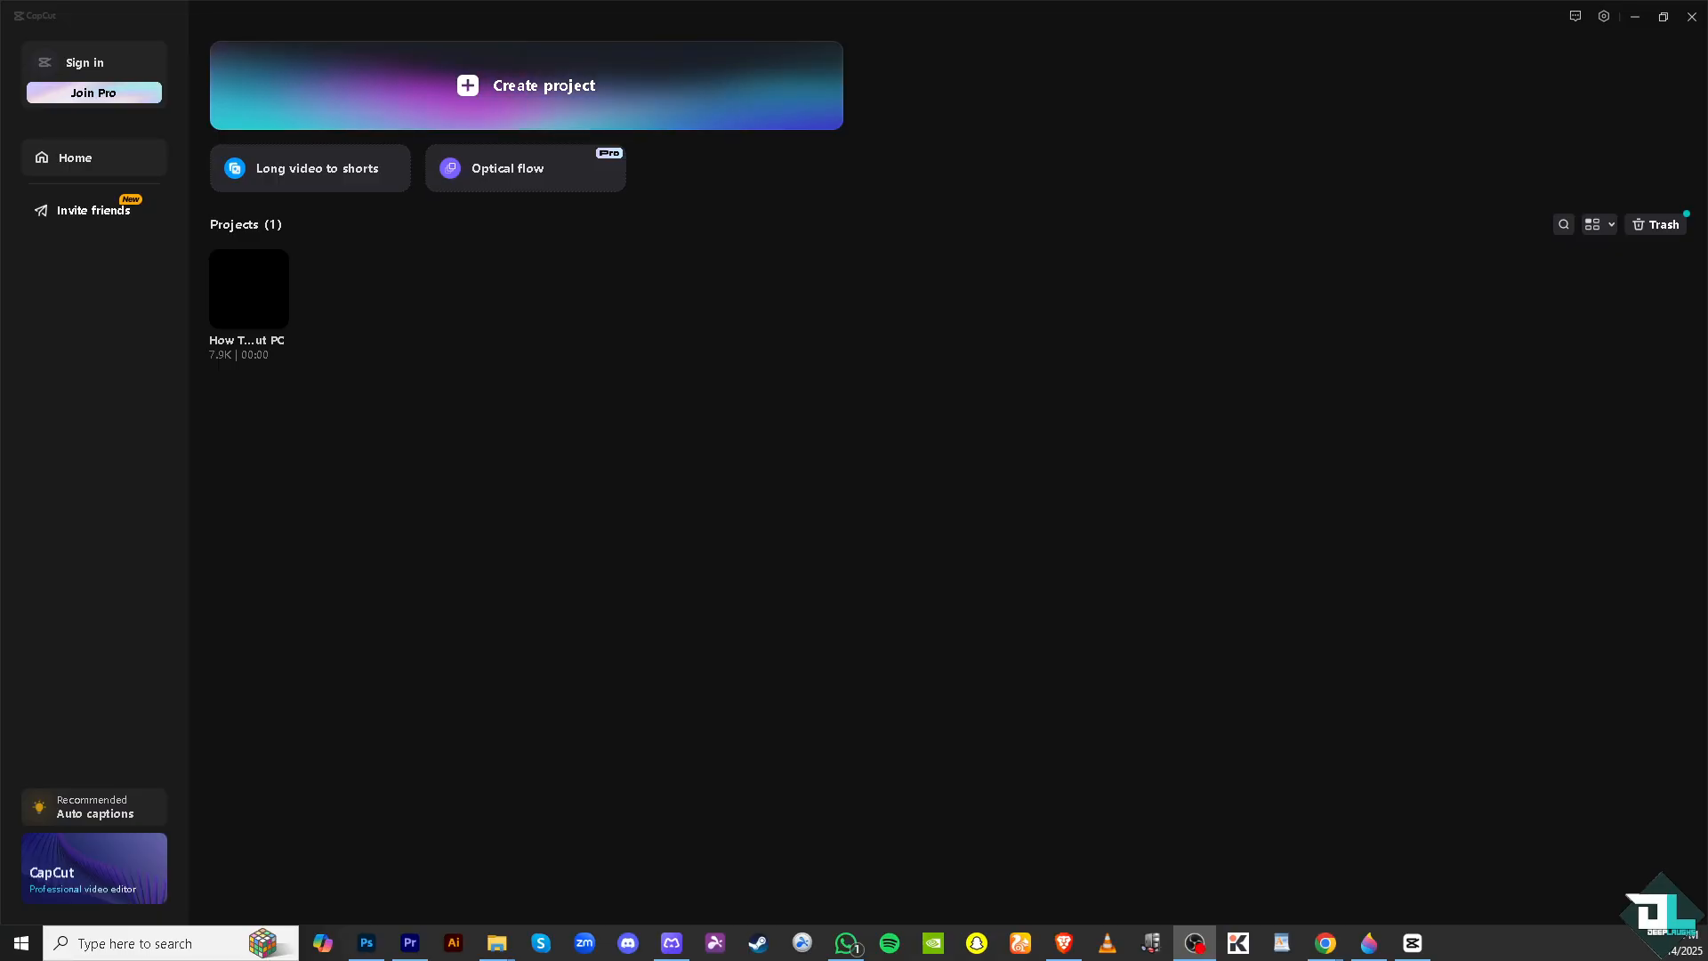
In the CapCut desktop app, create a project and place example.mp4 on the timeline with How To Put Background in CapCut PC 2023.png above it
left_click(531, 105)
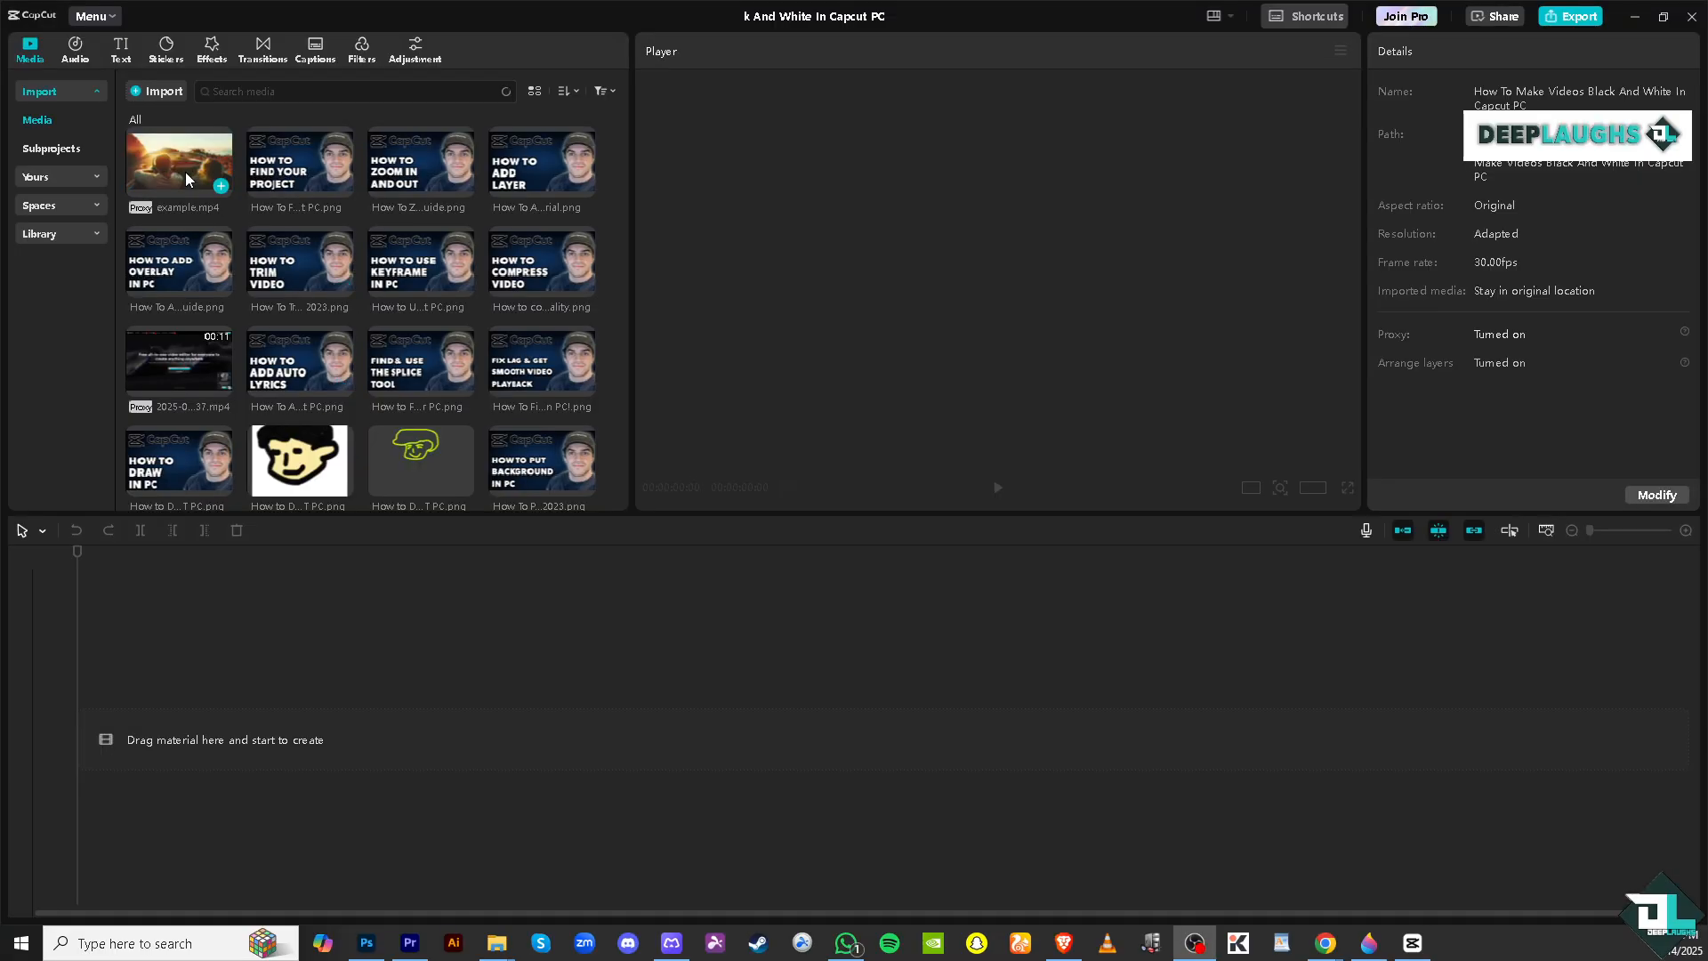
left_click_drag(181, 169, 162, 726)
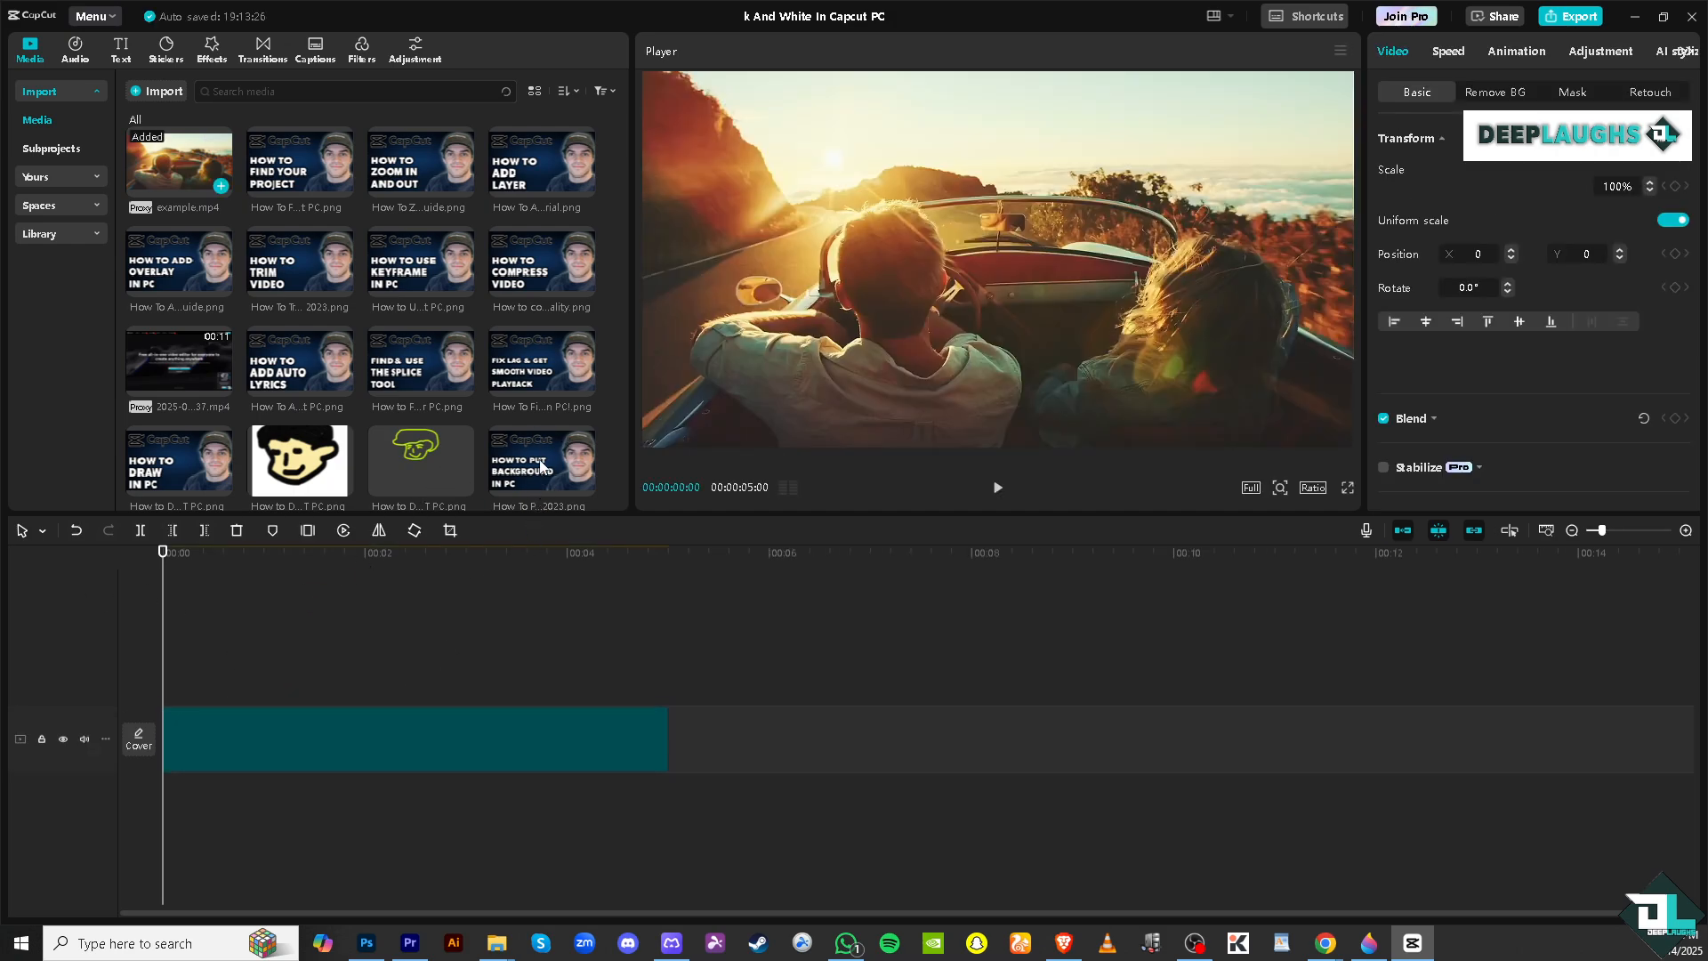
left_click_drag(544, 471, 212, 672)
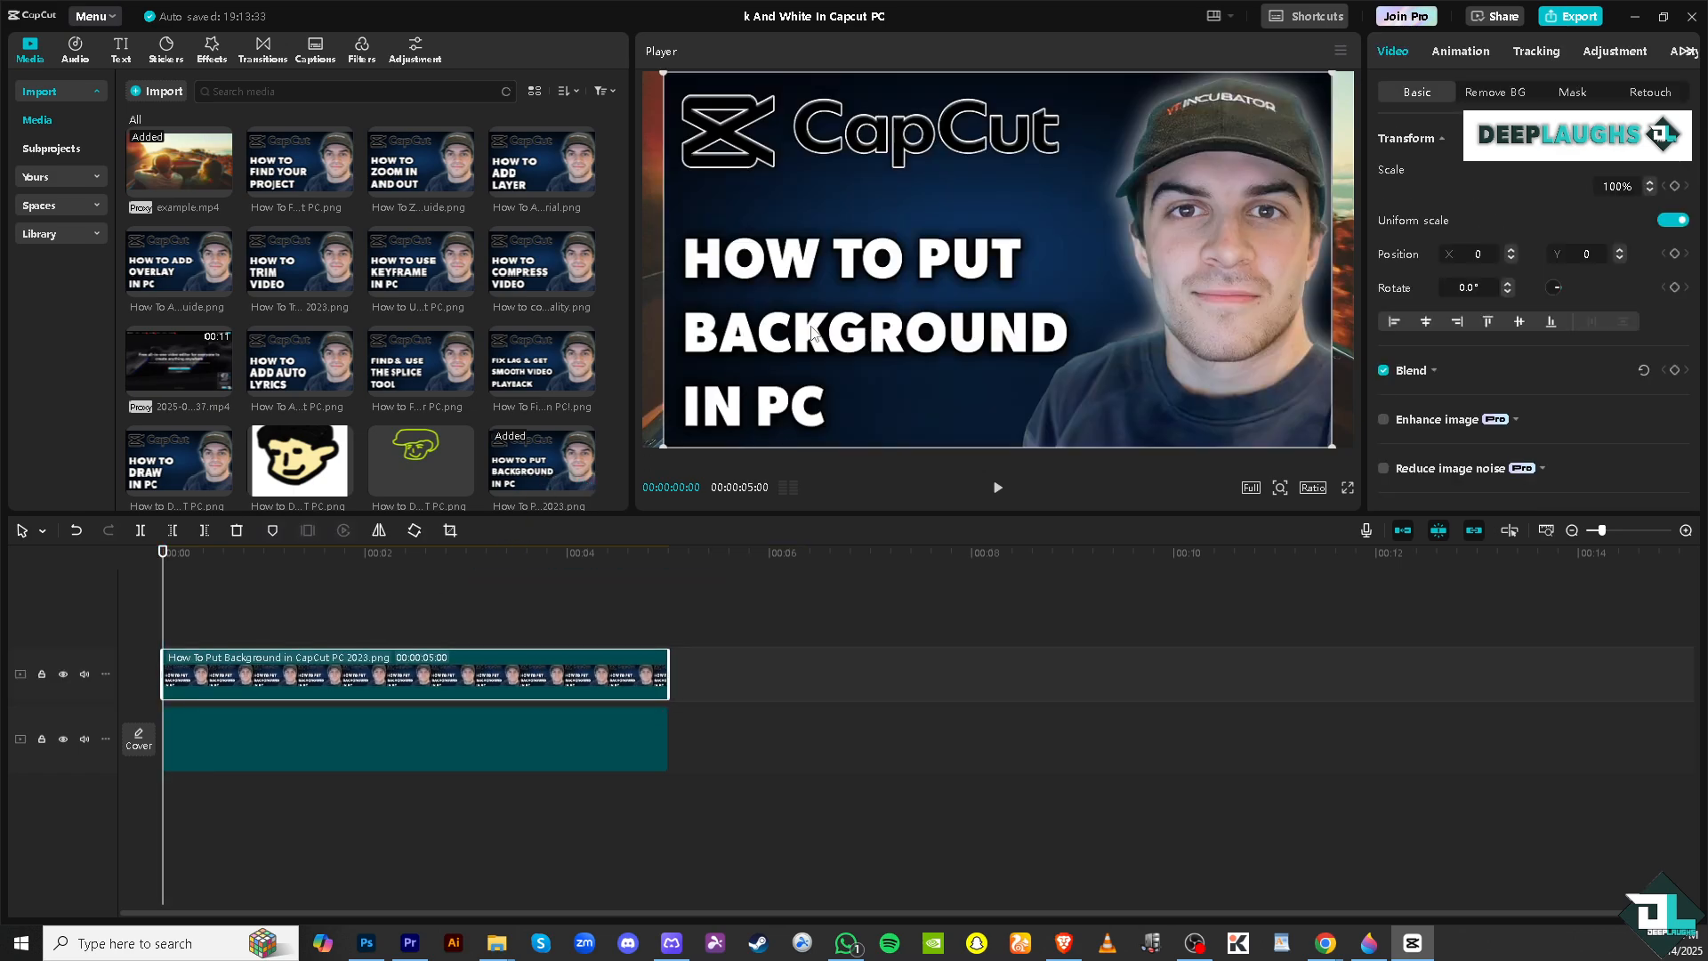
Scale the overlay image to about 30% and place it in the frame's upper-left corner, around X -1337, Y 642
left_click_drag(666, 79, 768, 121)
left_click_drag(904, 199, 781, 157)
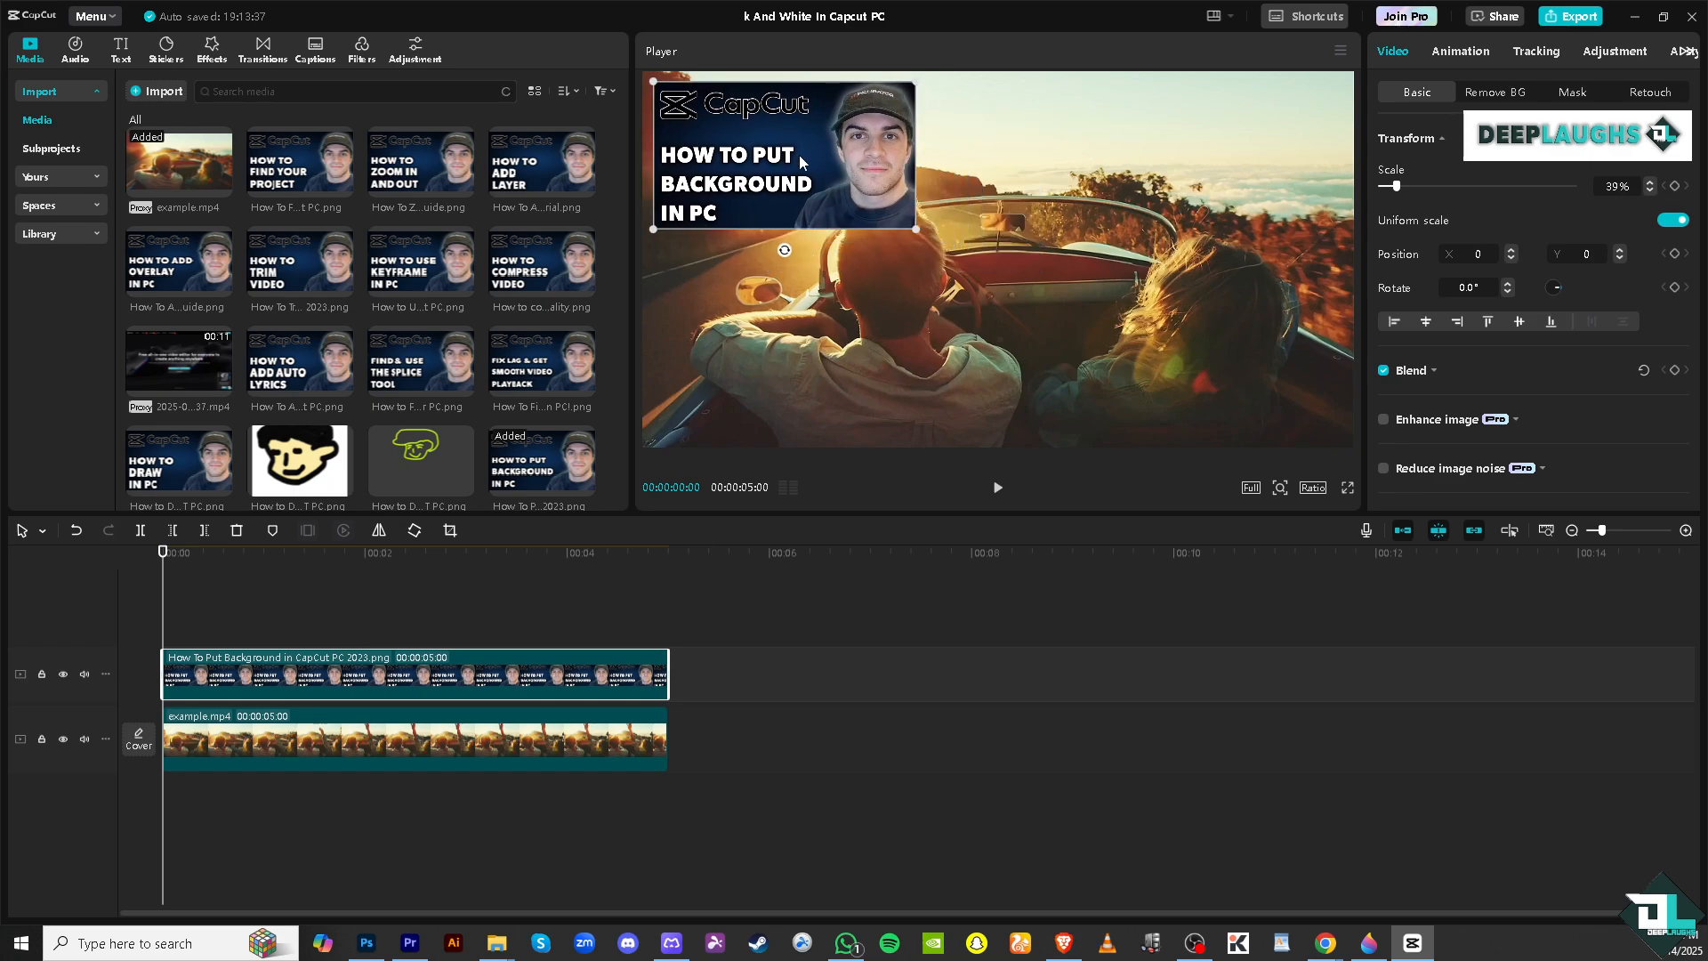
left_click_drag(916, 230, 867, 204)
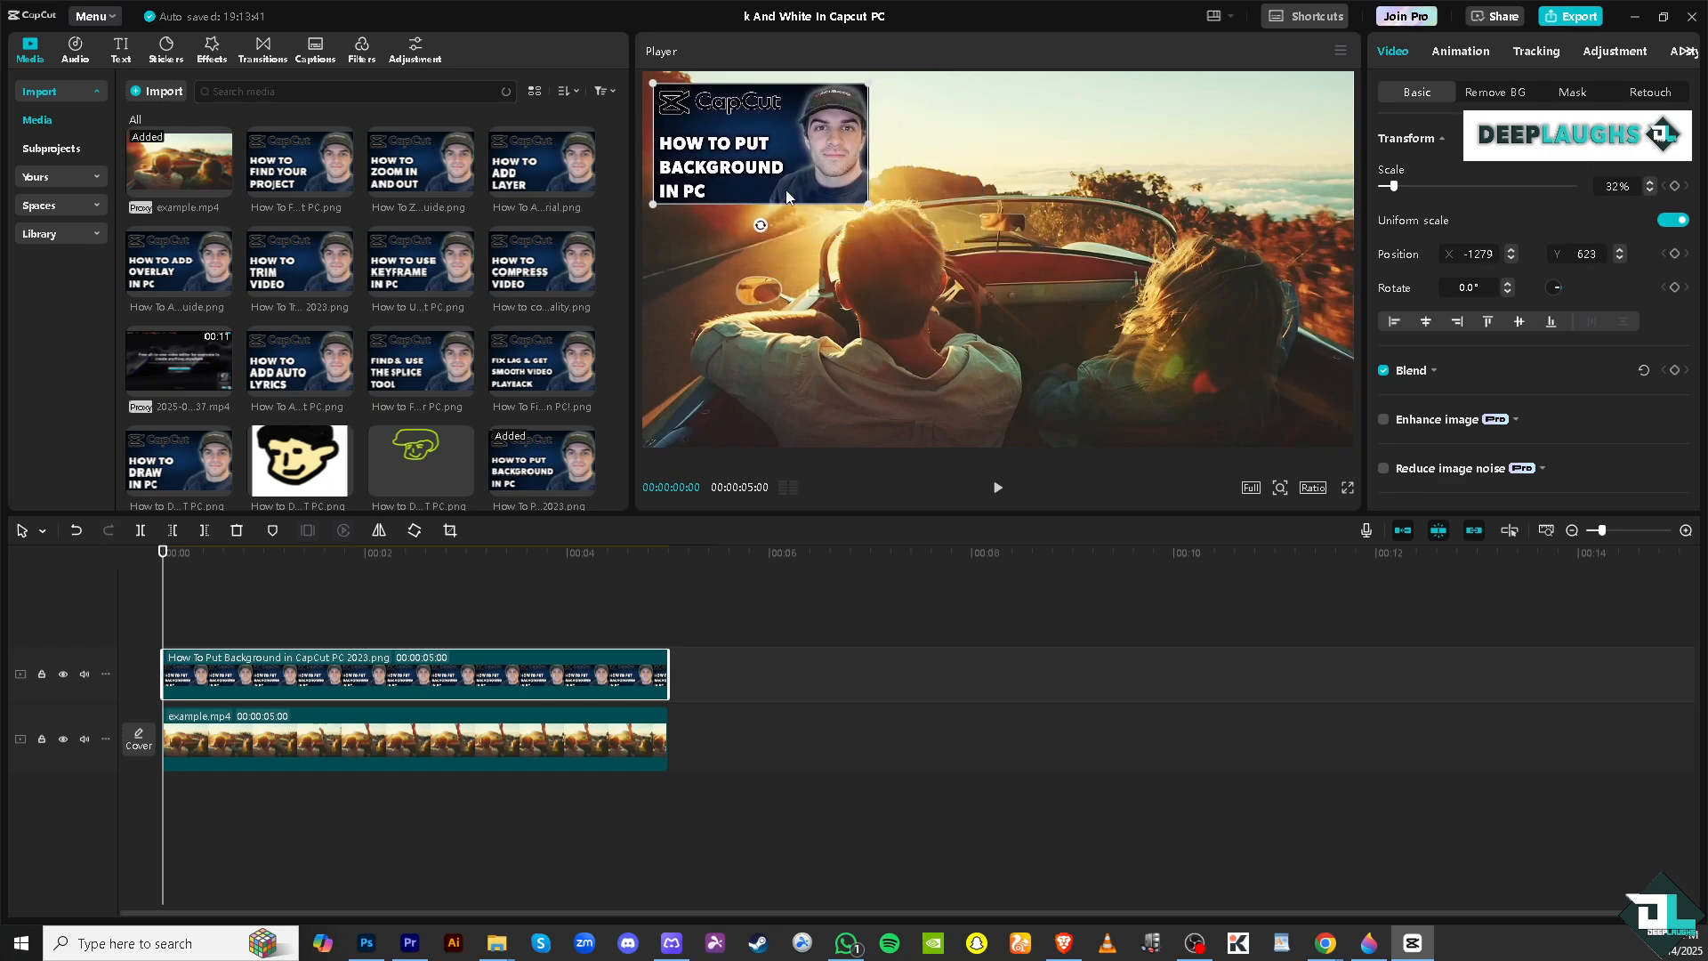
left_click(997, 488)
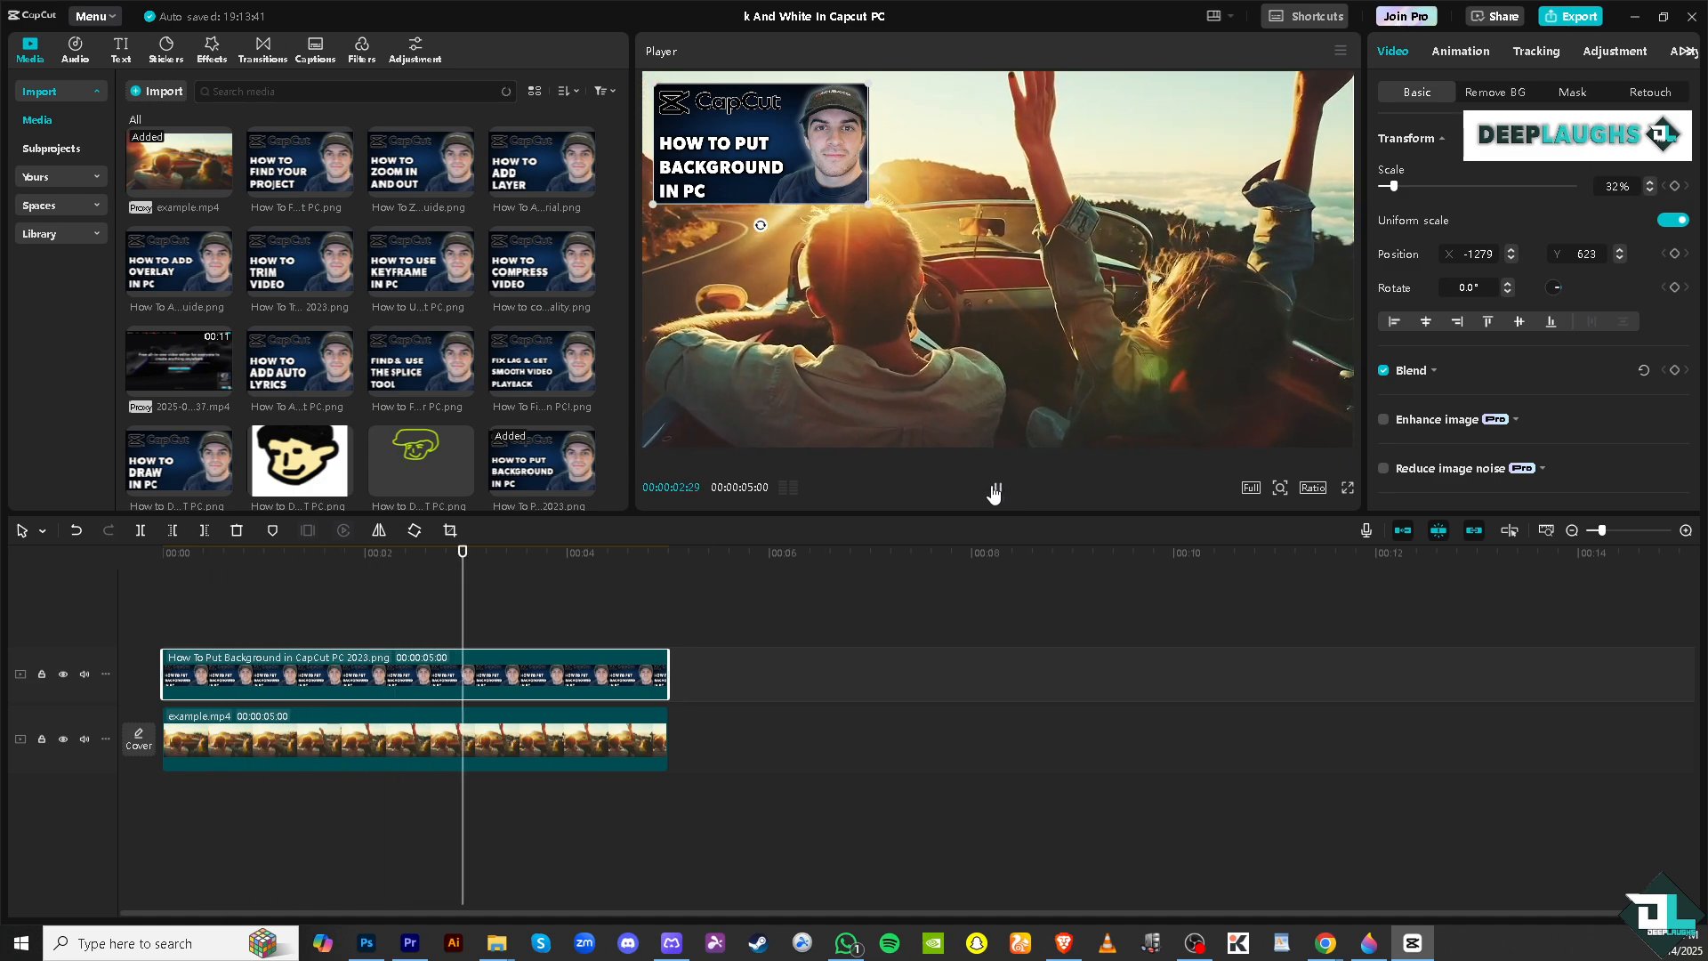
left_click(995, 491)
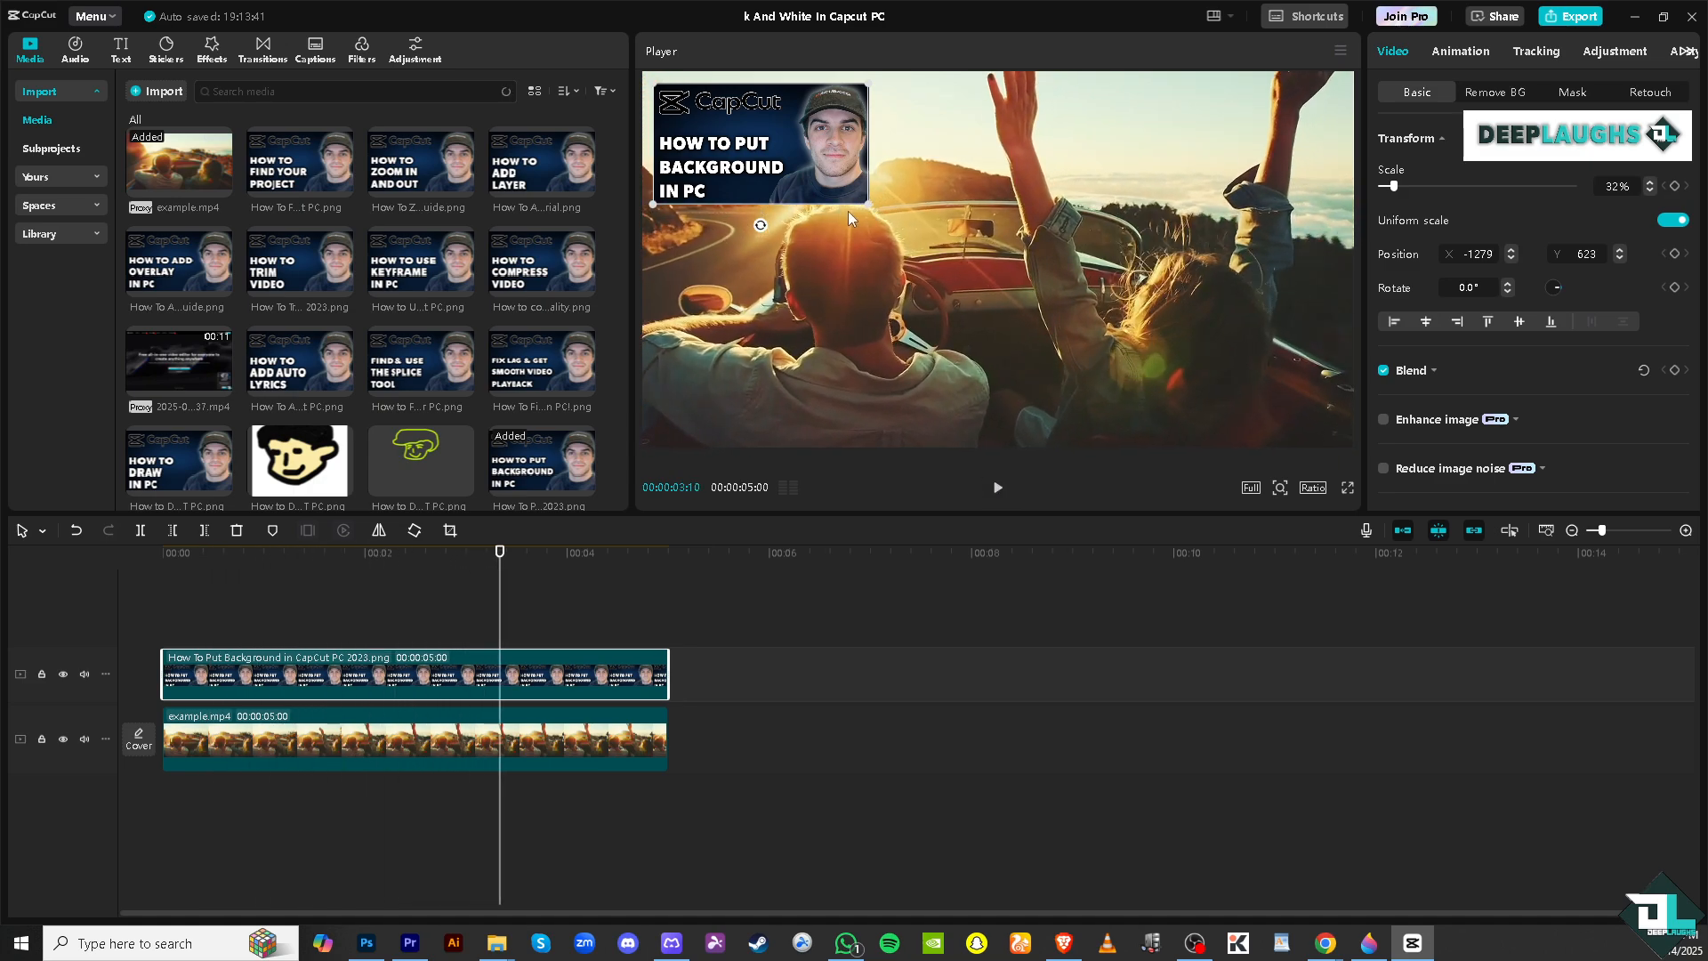
left_click_drag(871, 206, 820, 160)
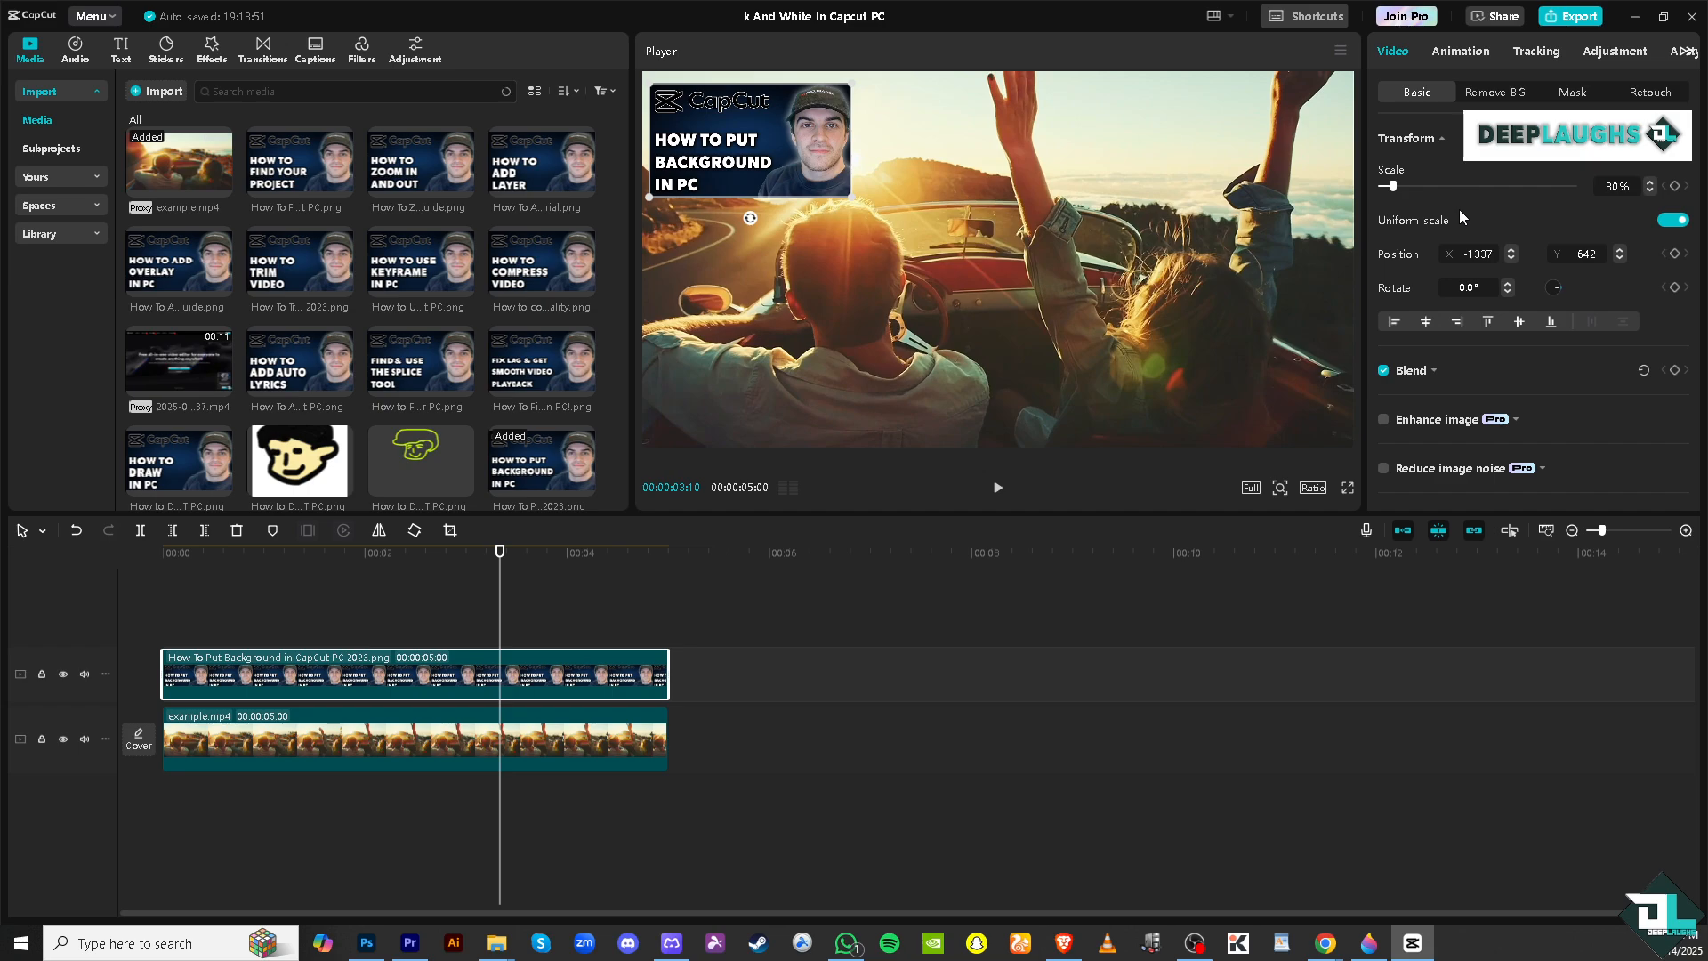
Turn the overlay image black and white by setting its saturation adjustment to -50
scroll(1470, 224, "down", 5)
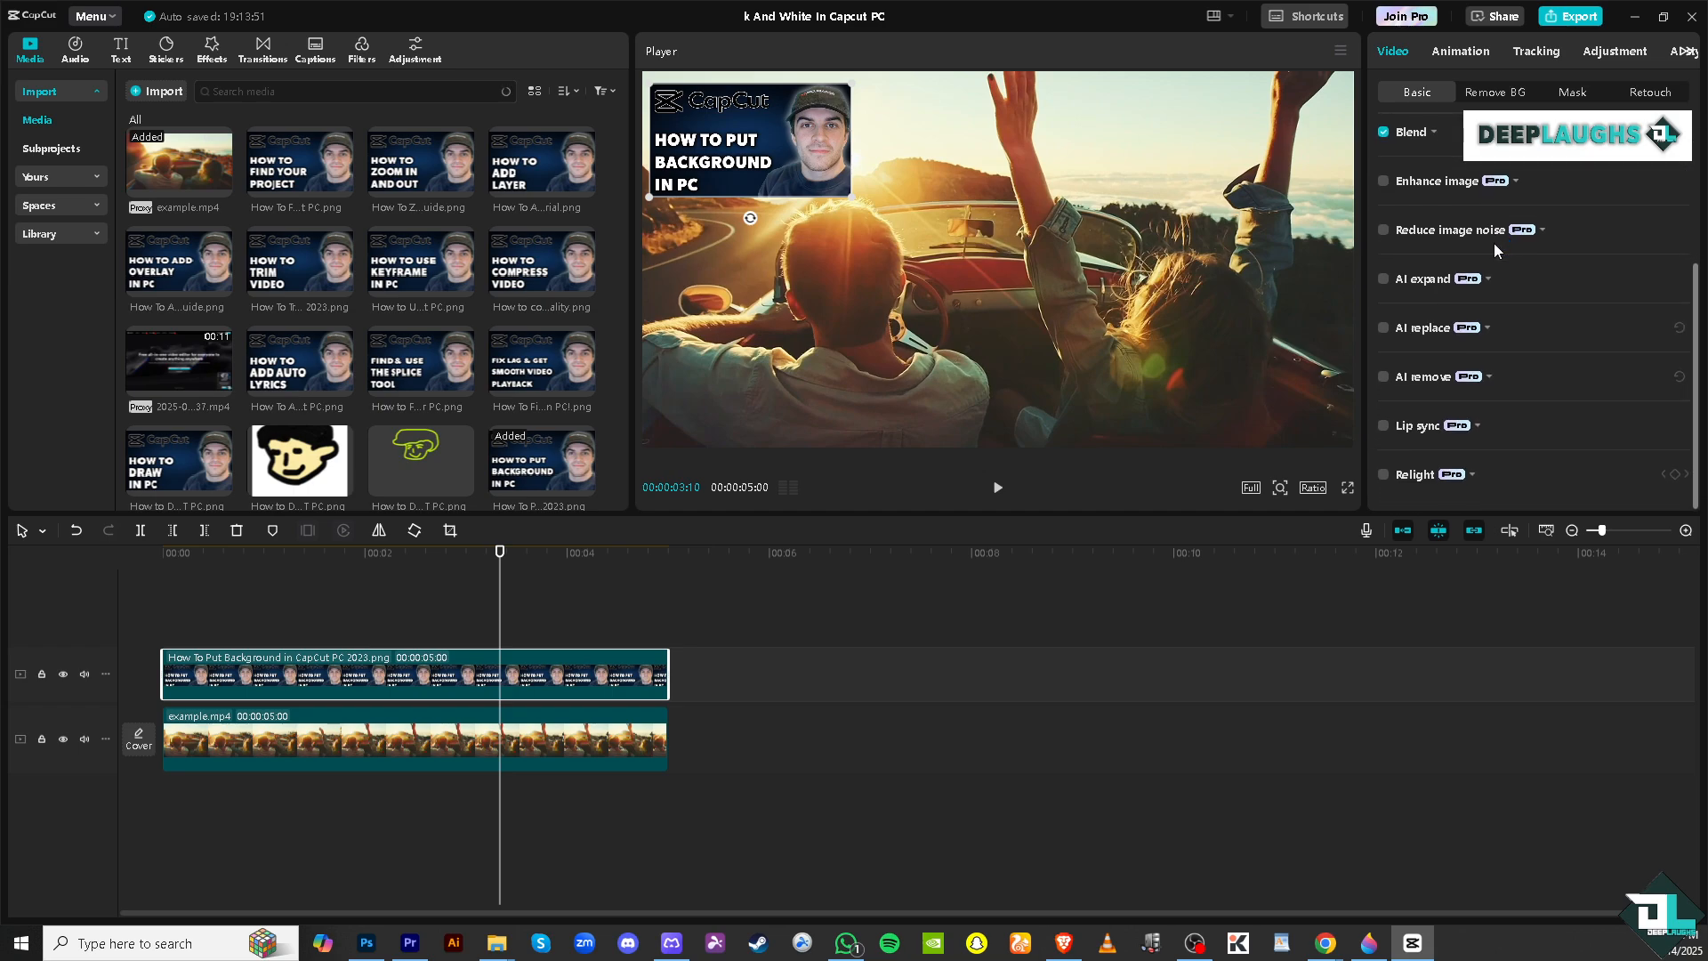
scroll(1493, 243, "up", 5)
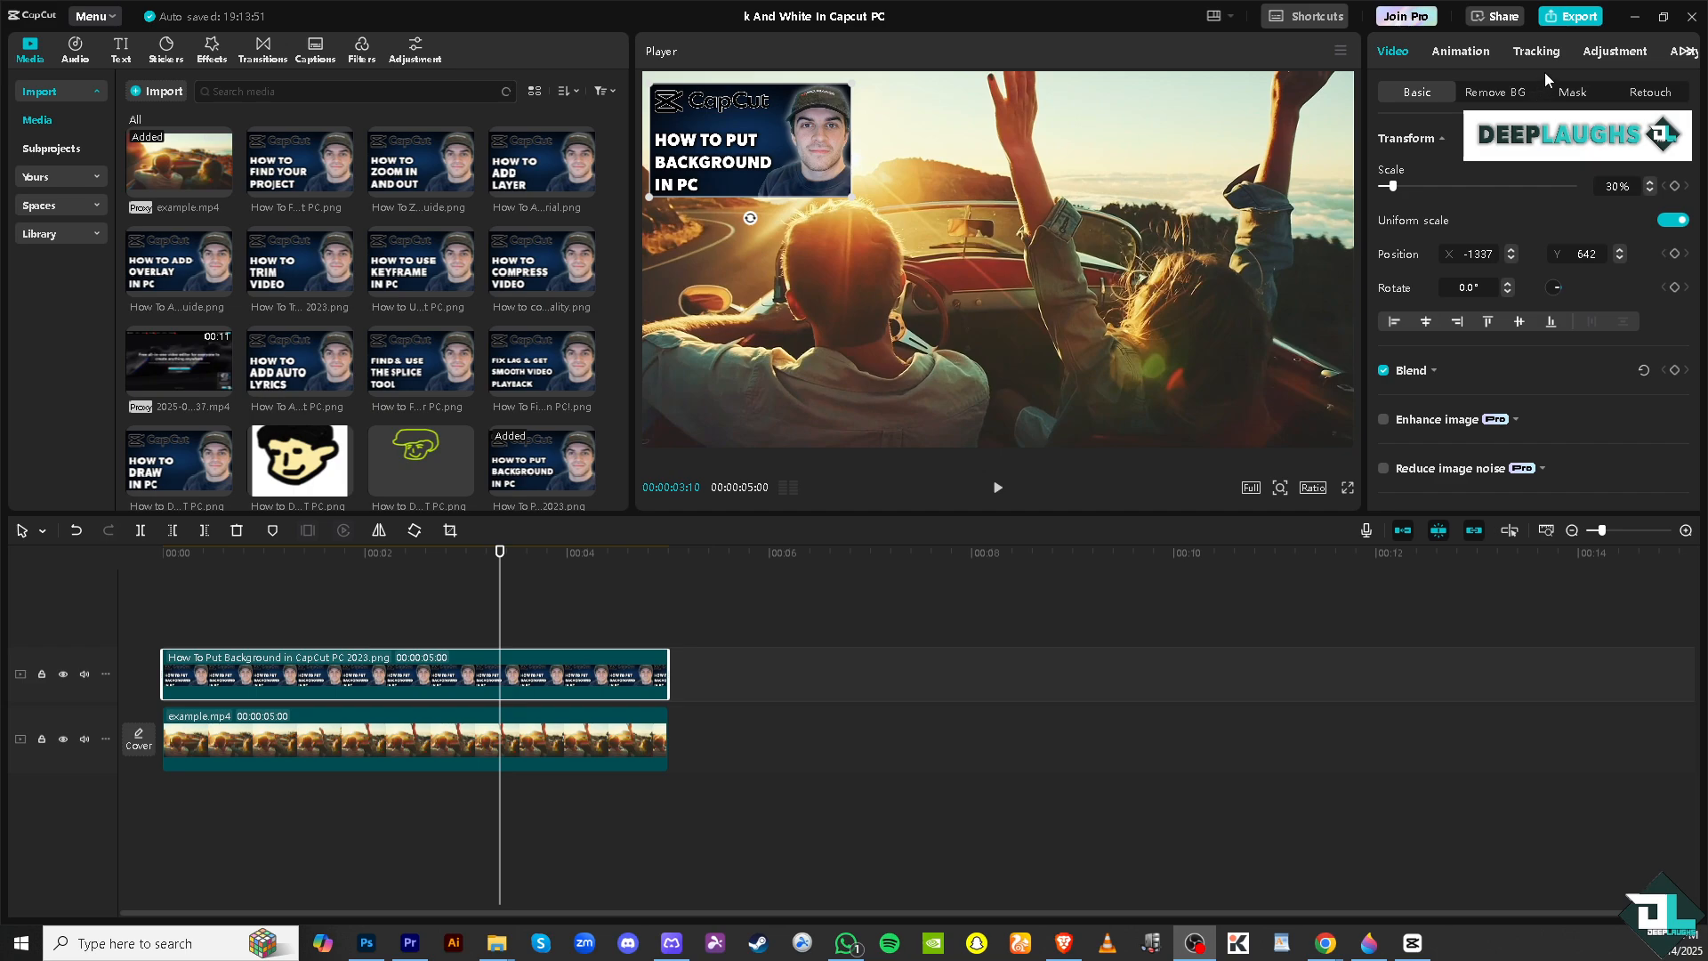
left_click(1615, 51)
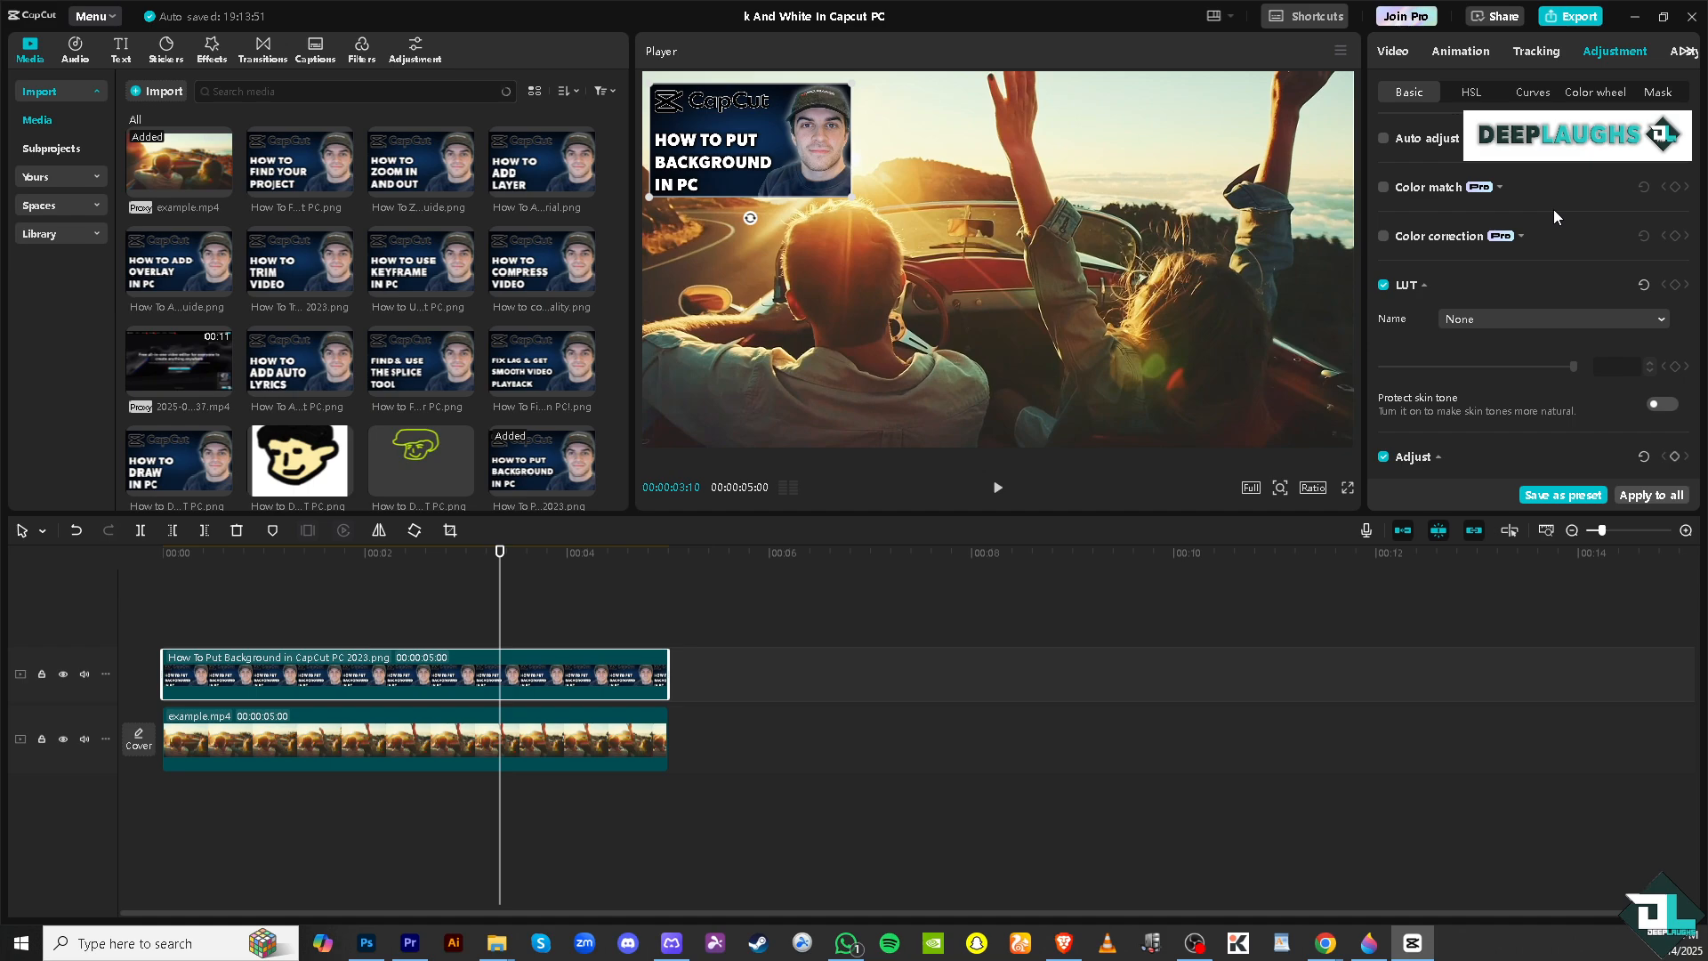
scroll(1540, 201, "down", 3)
scroll(1540, 201, "down", 1)
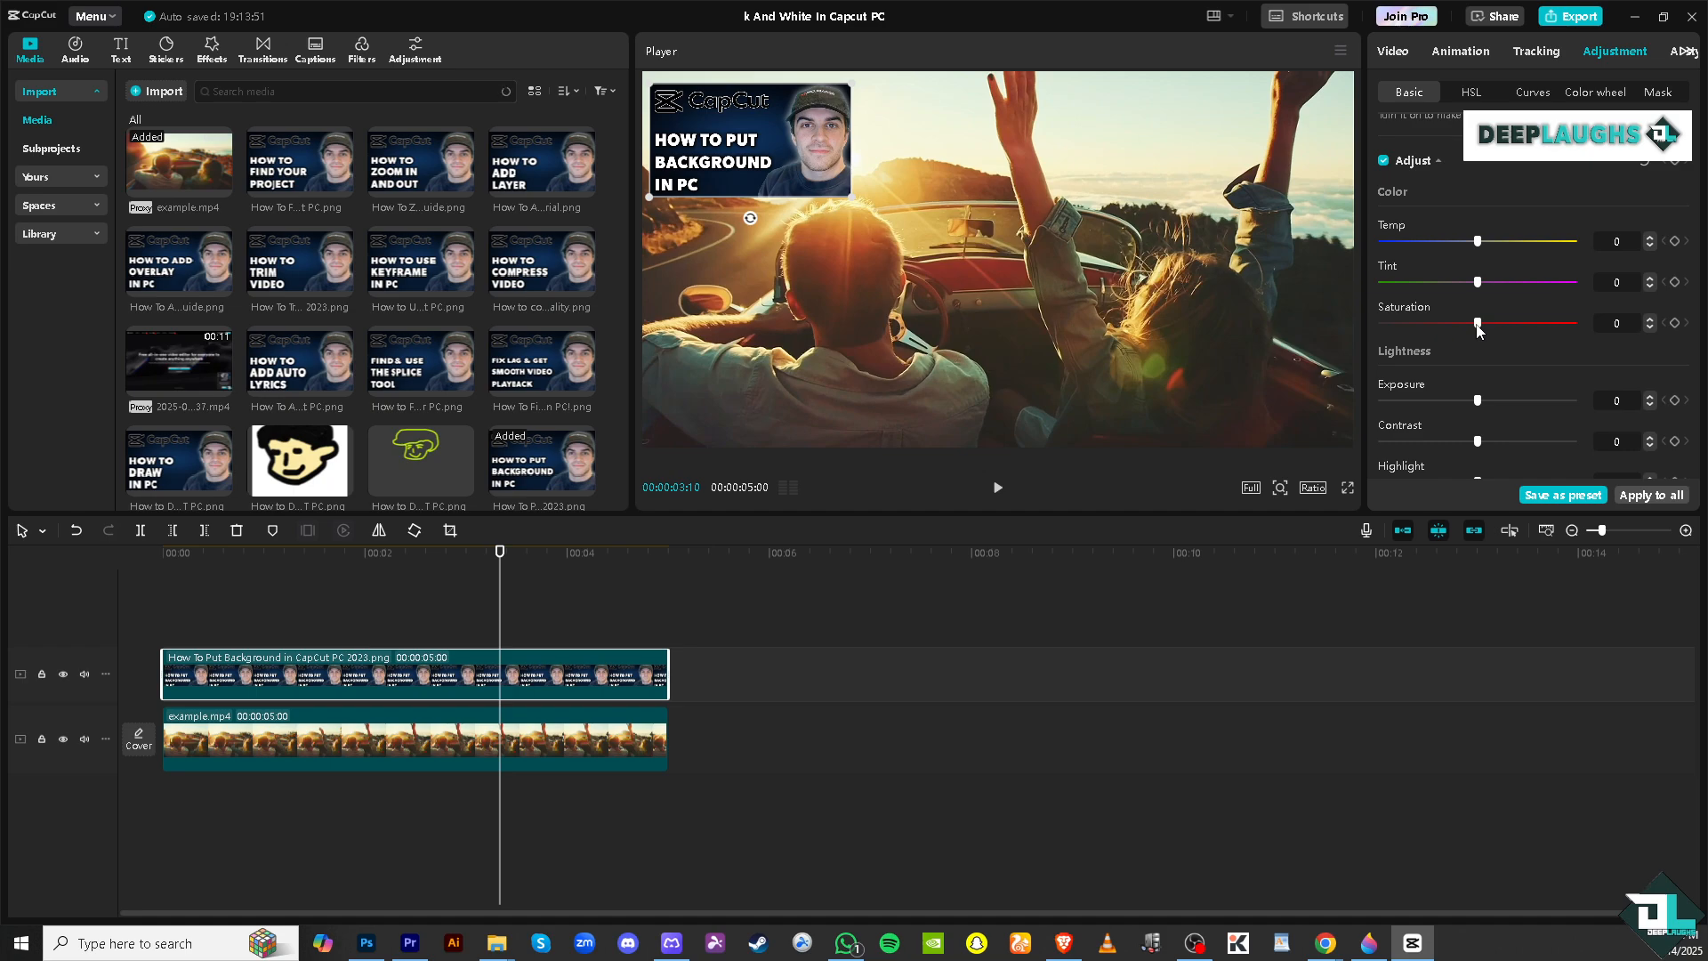
left_click_drag(1477, 326, 1381, 326)
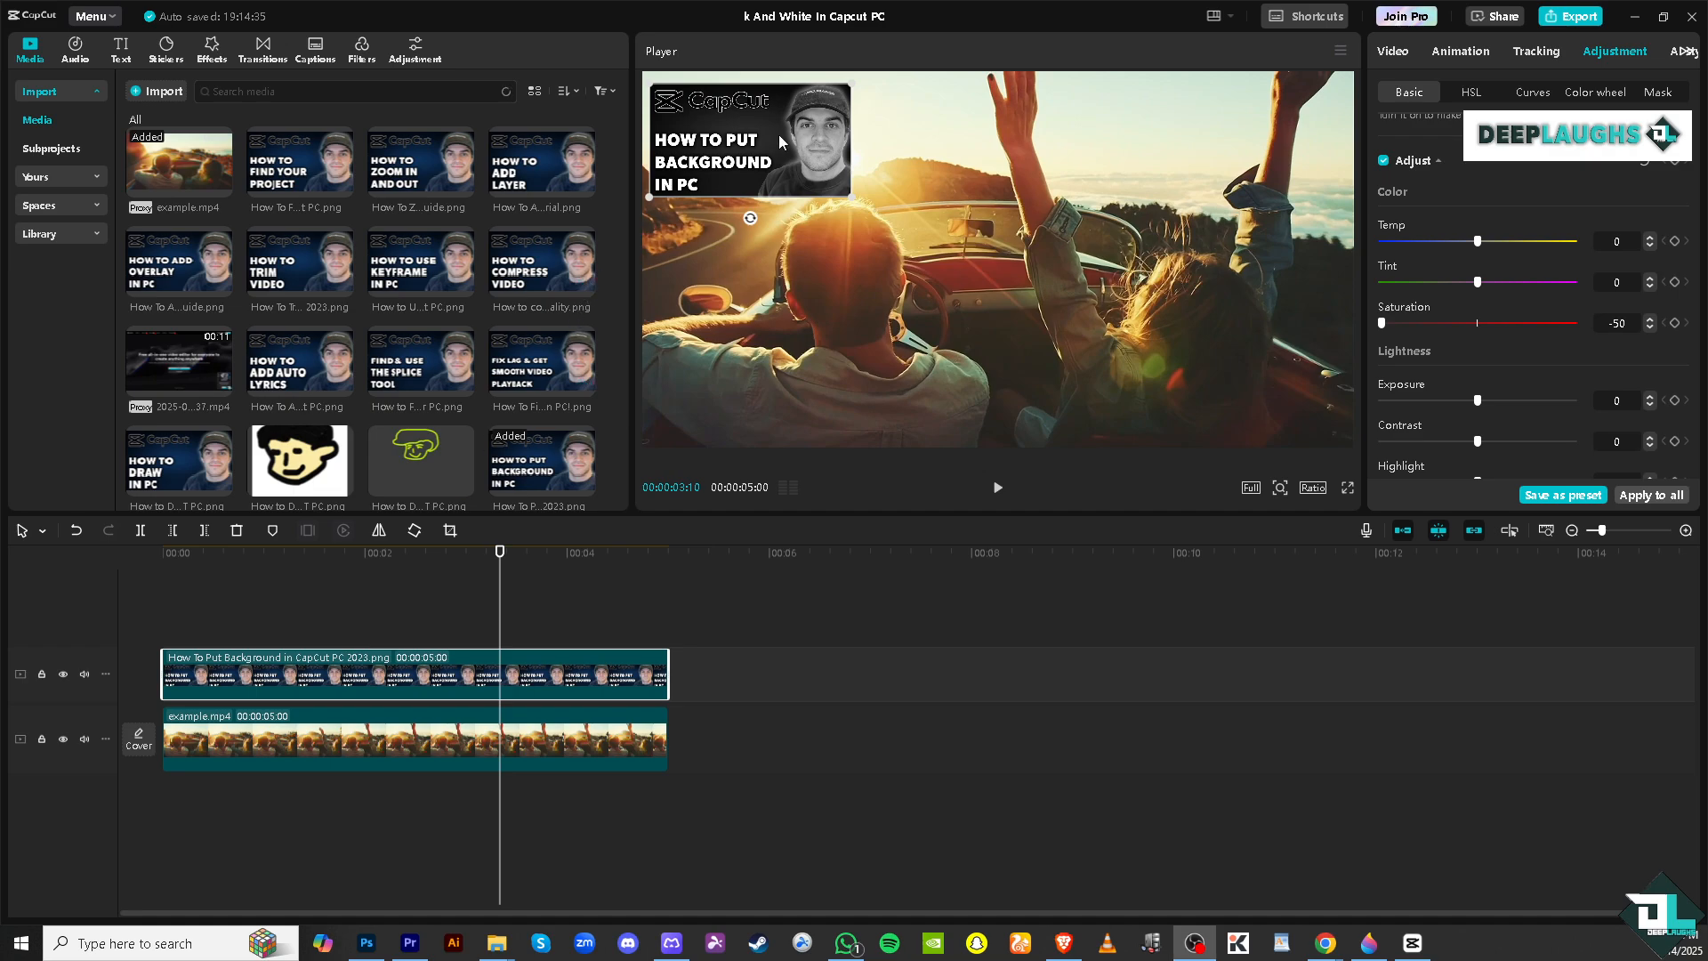
Set the saturation of the example.mp4 clip to -50 and play the video back from the start
left_click(576, 744)
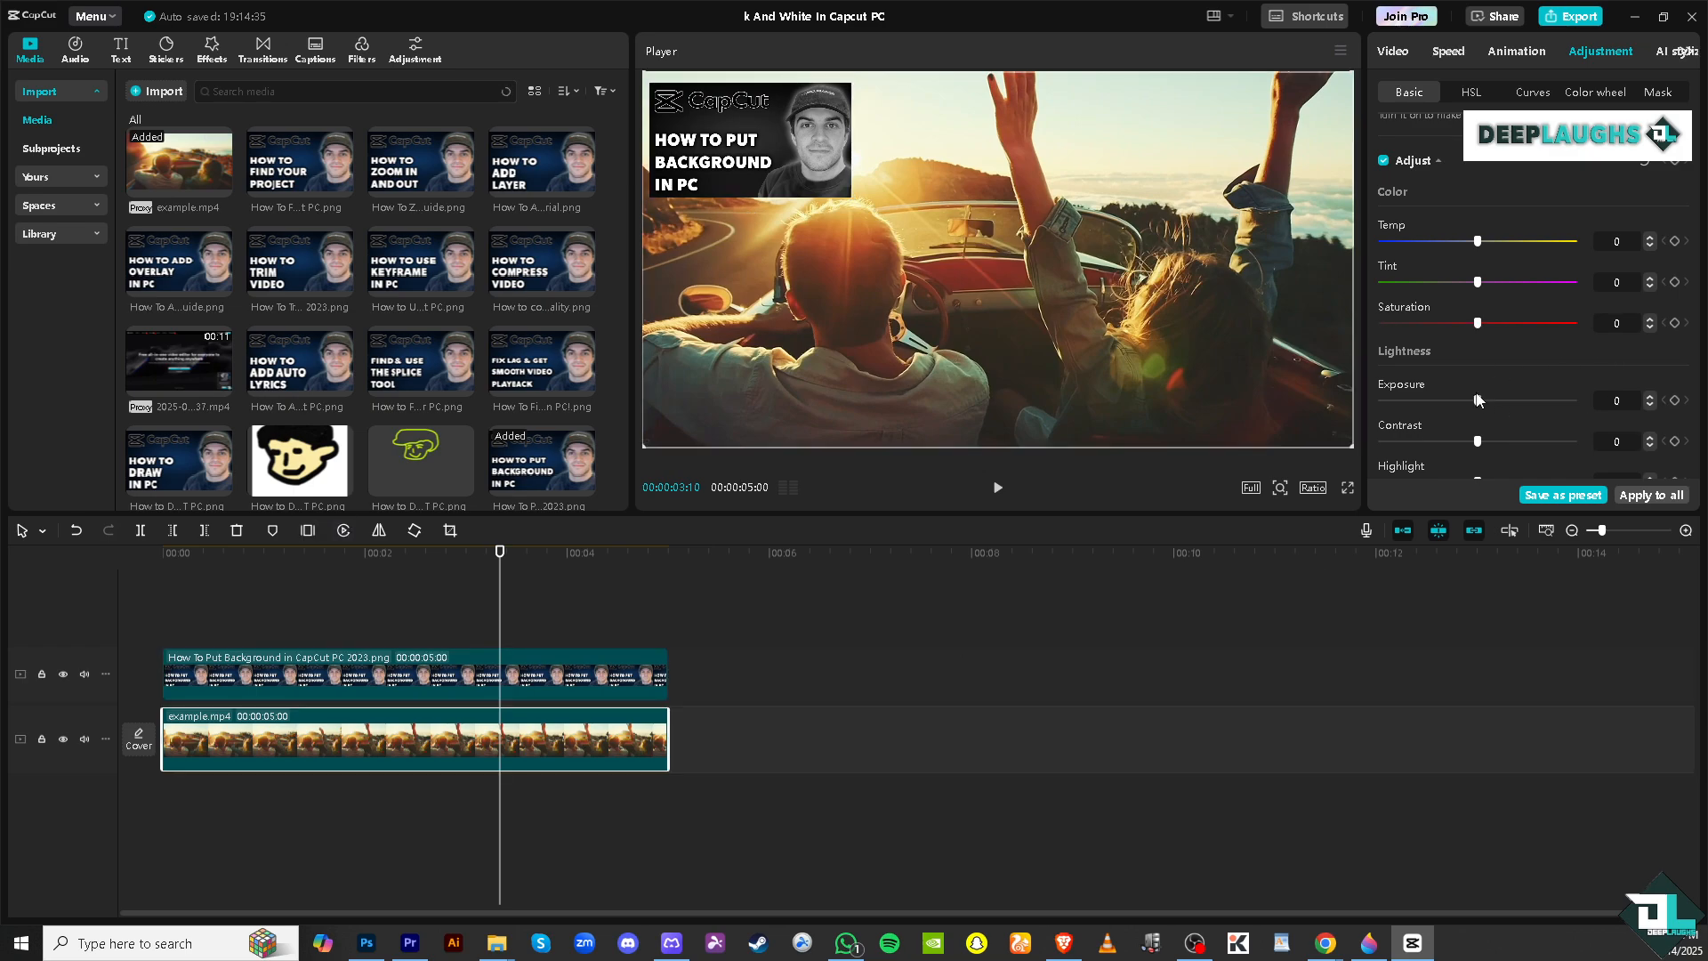
left_click_drag(1479, 326, 1370, 323)
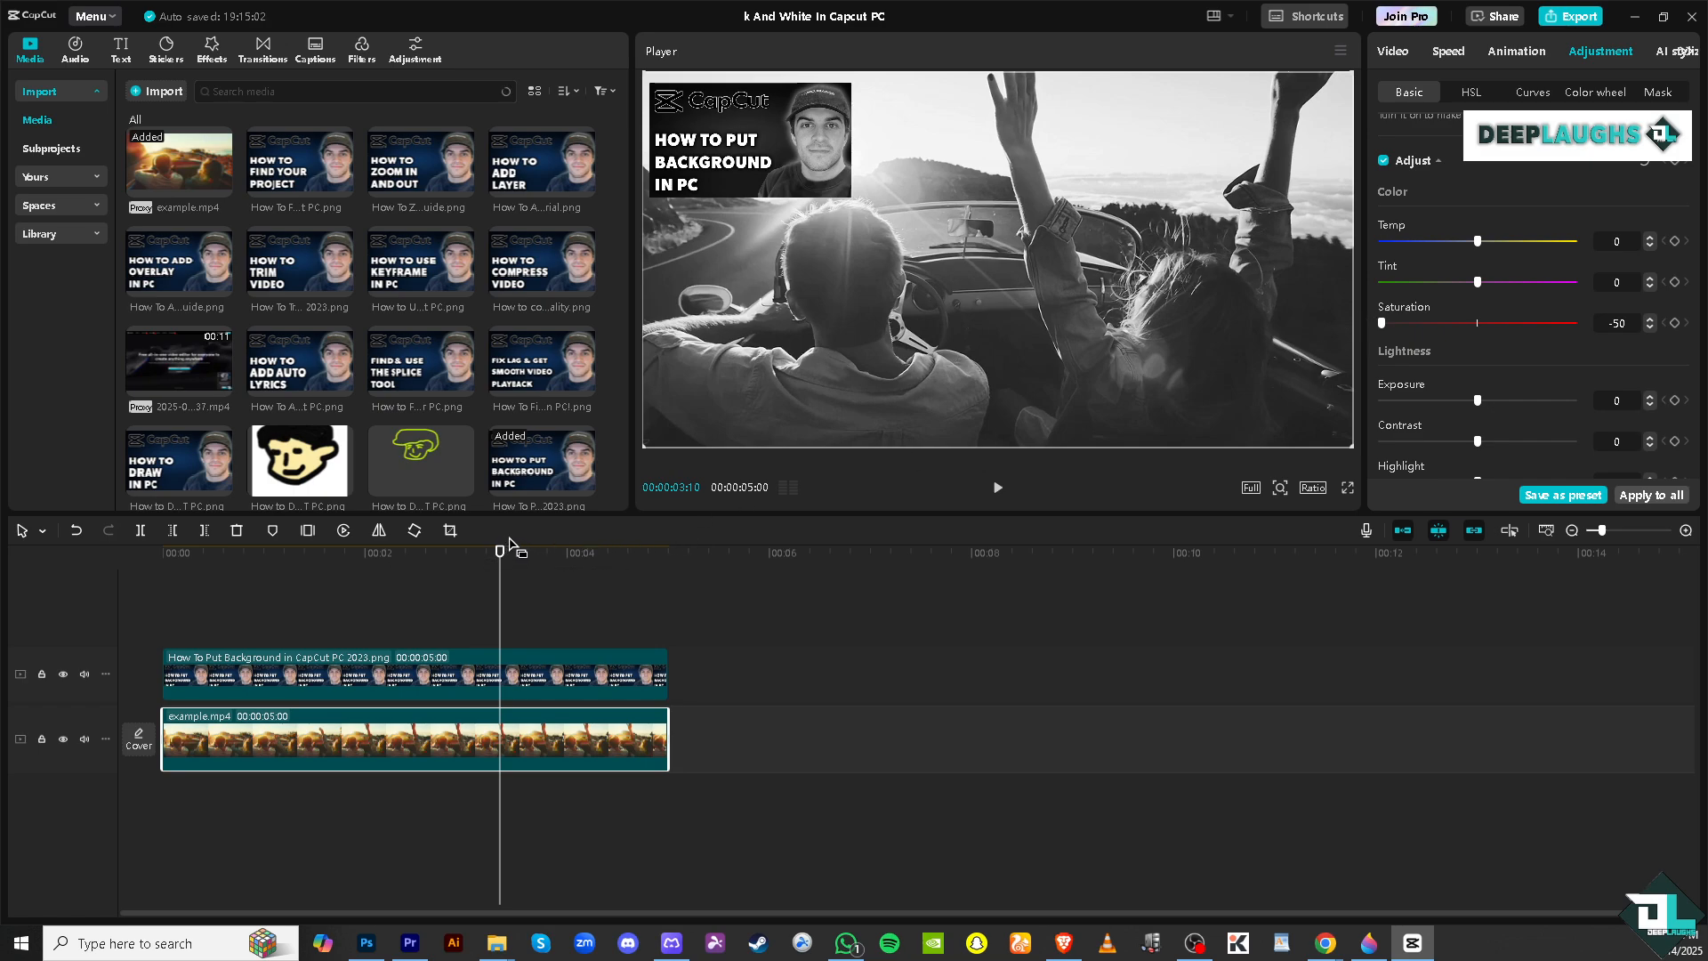
left_click(348, 554)
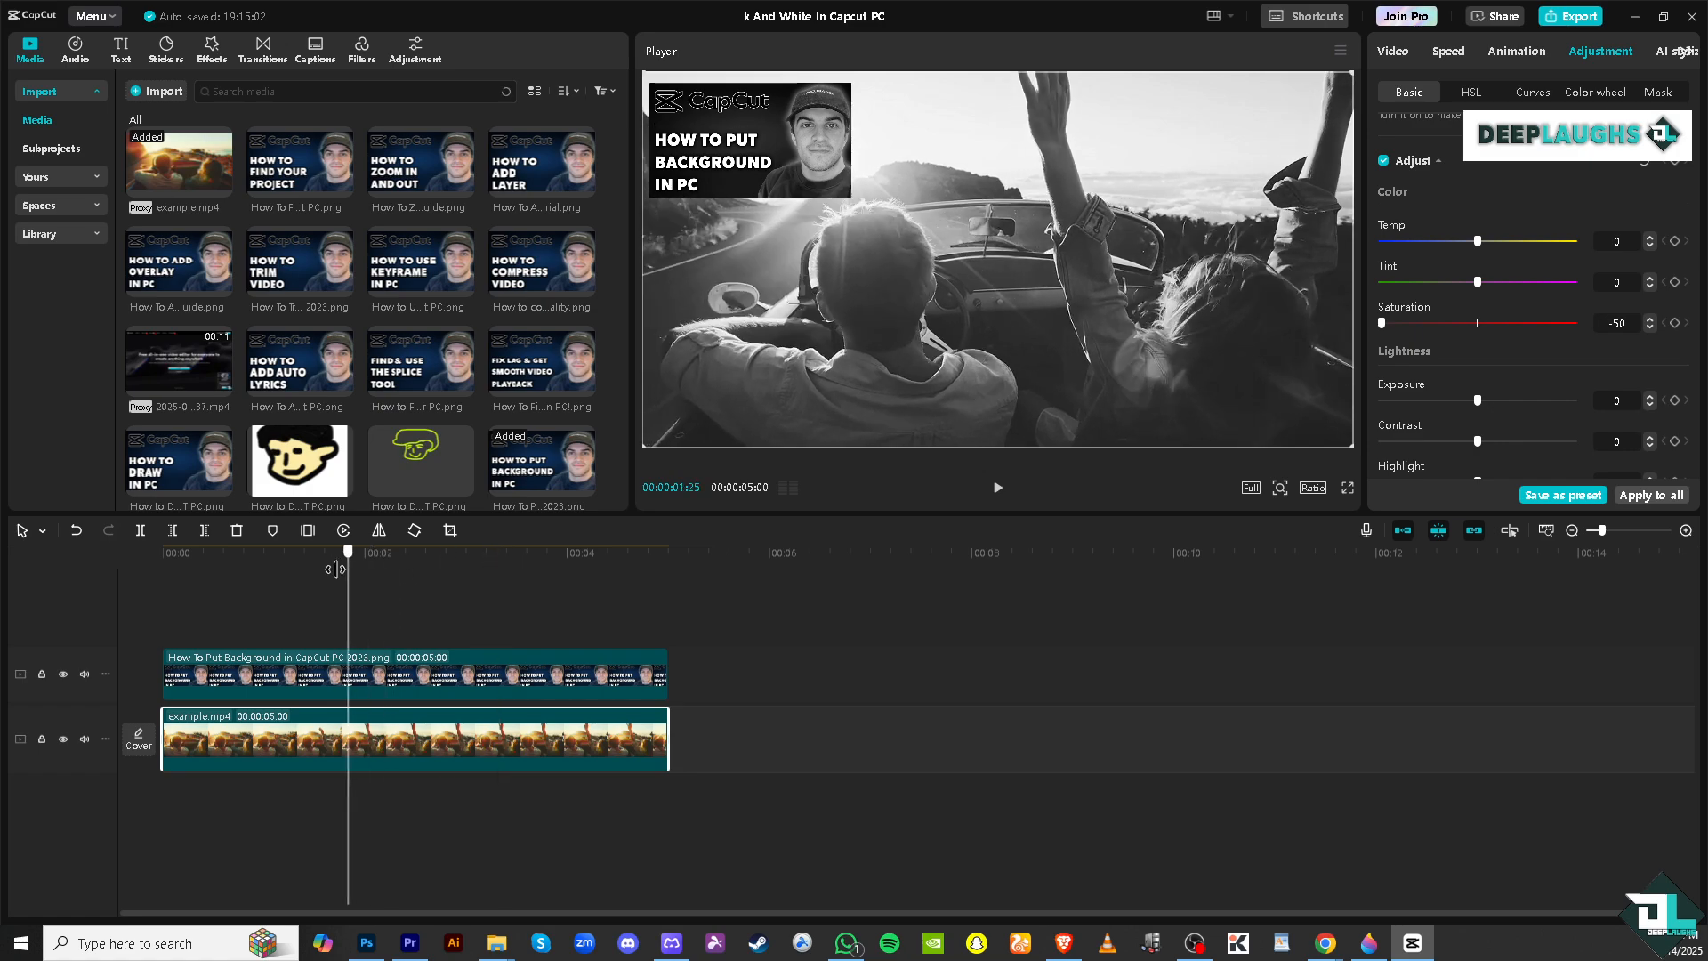
left_click_drag(337, 570, 163, 569)
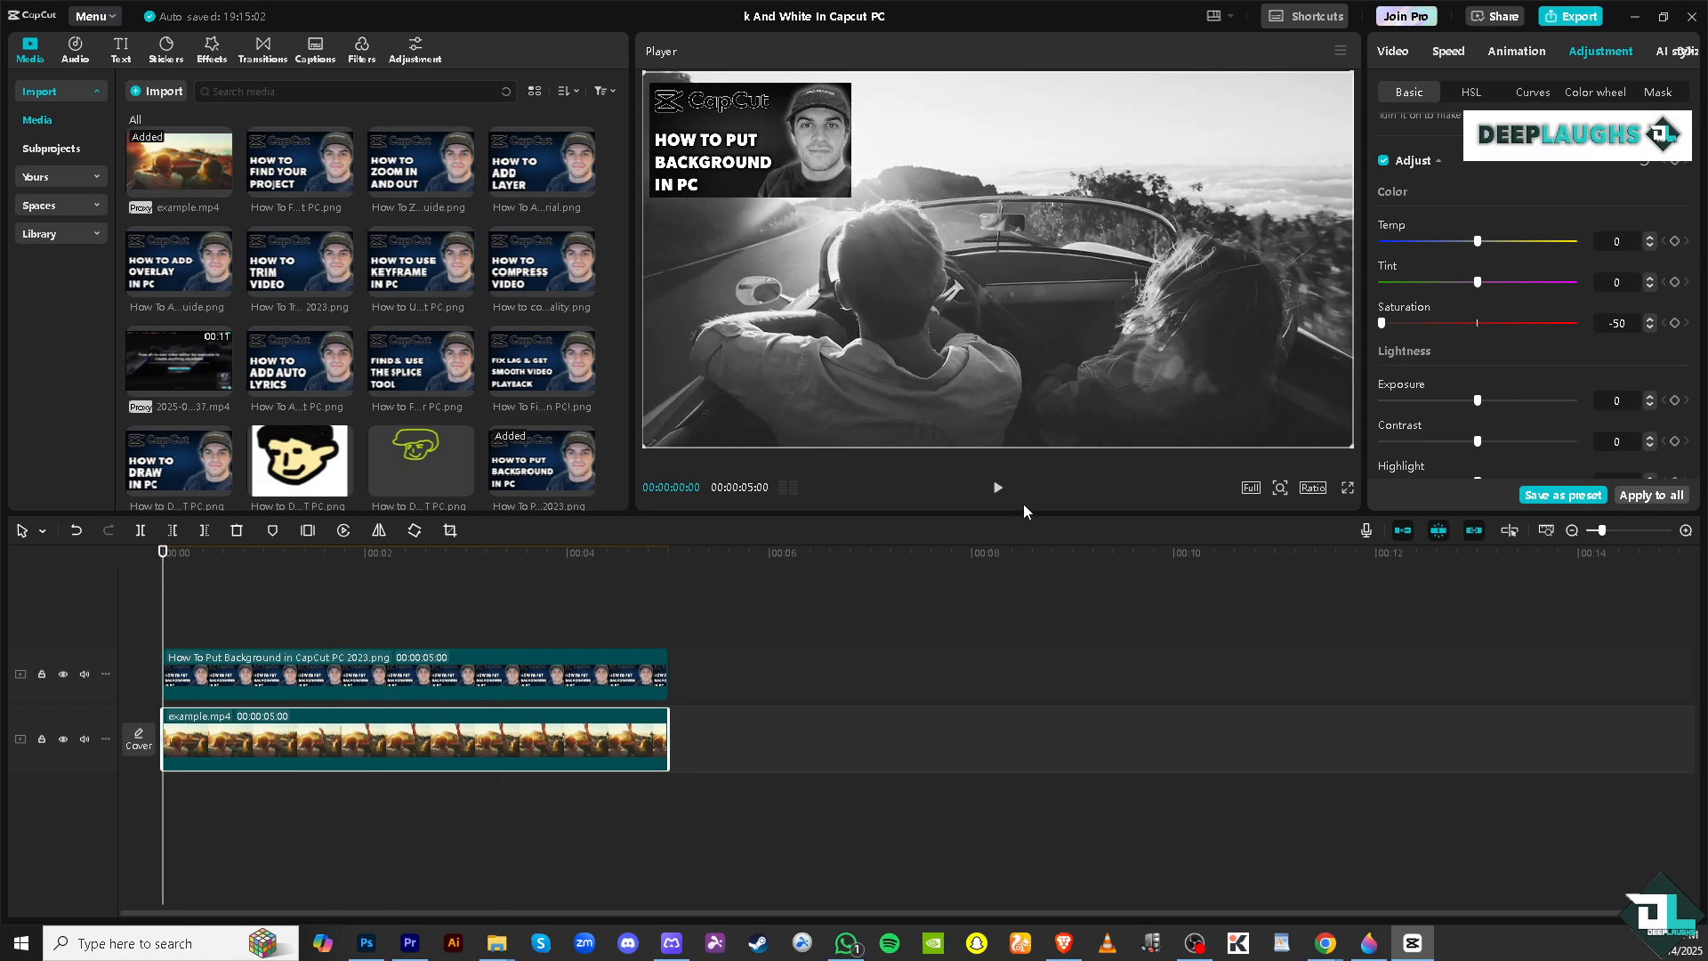
left_click(999, 489)
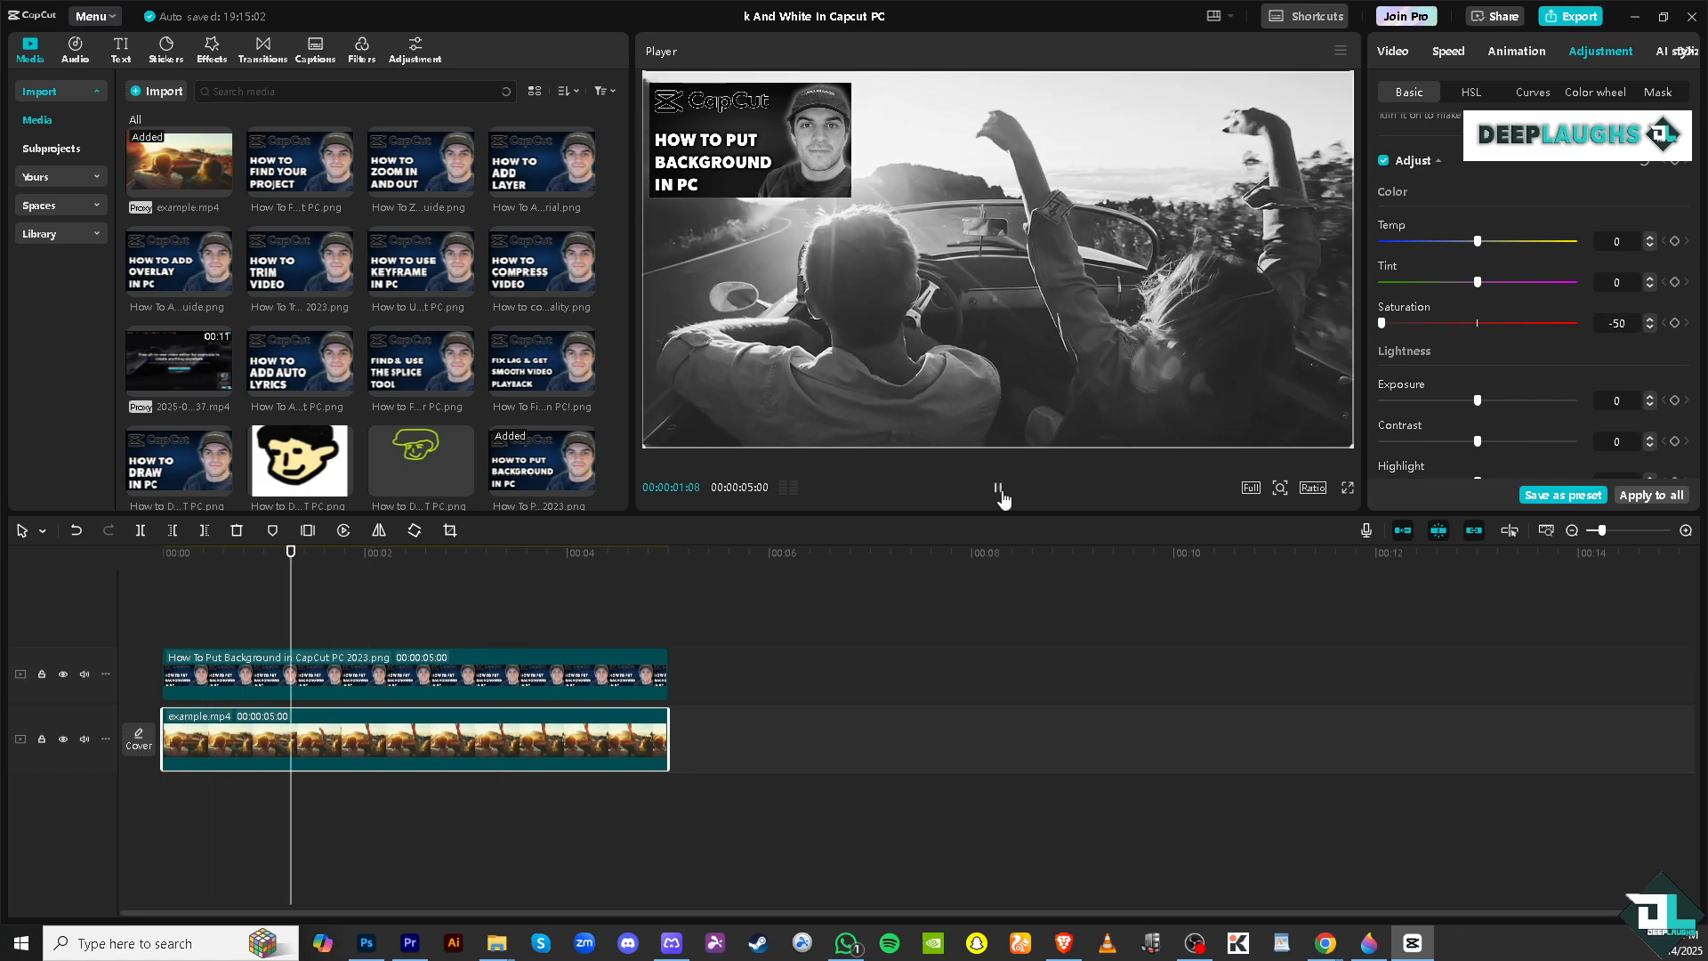
left_click(998, 488)
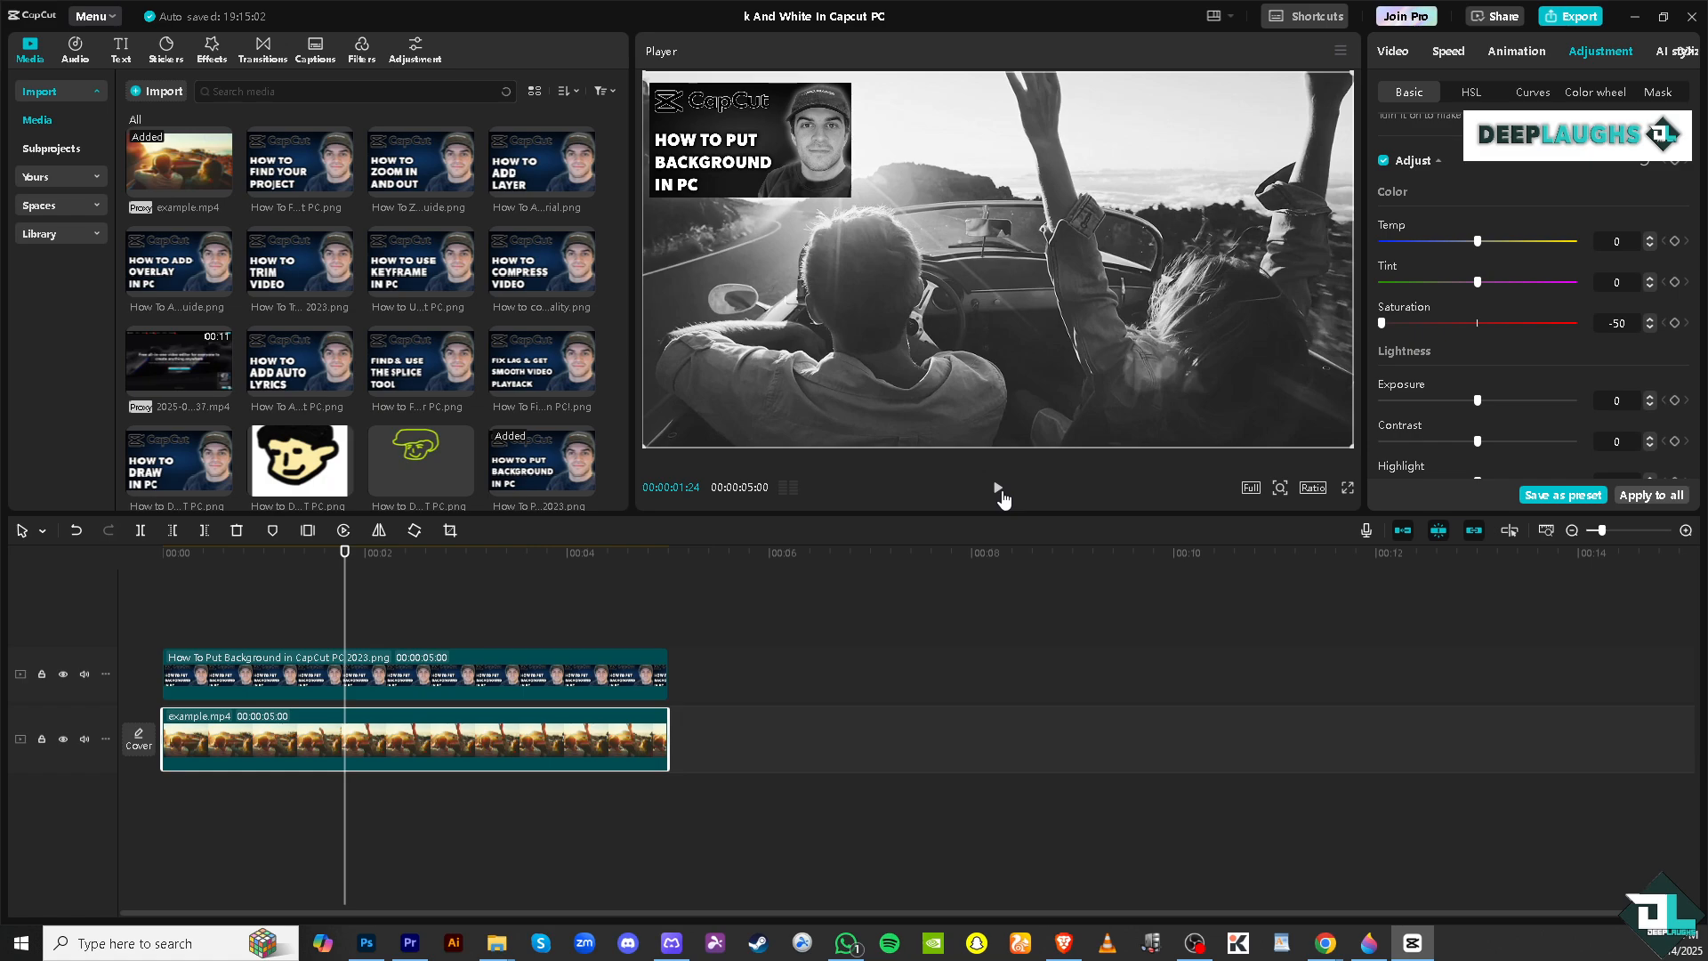
Undo the saturation change on example.mp4 and return the playhead to the start of the timeline
key("ctrl+z")
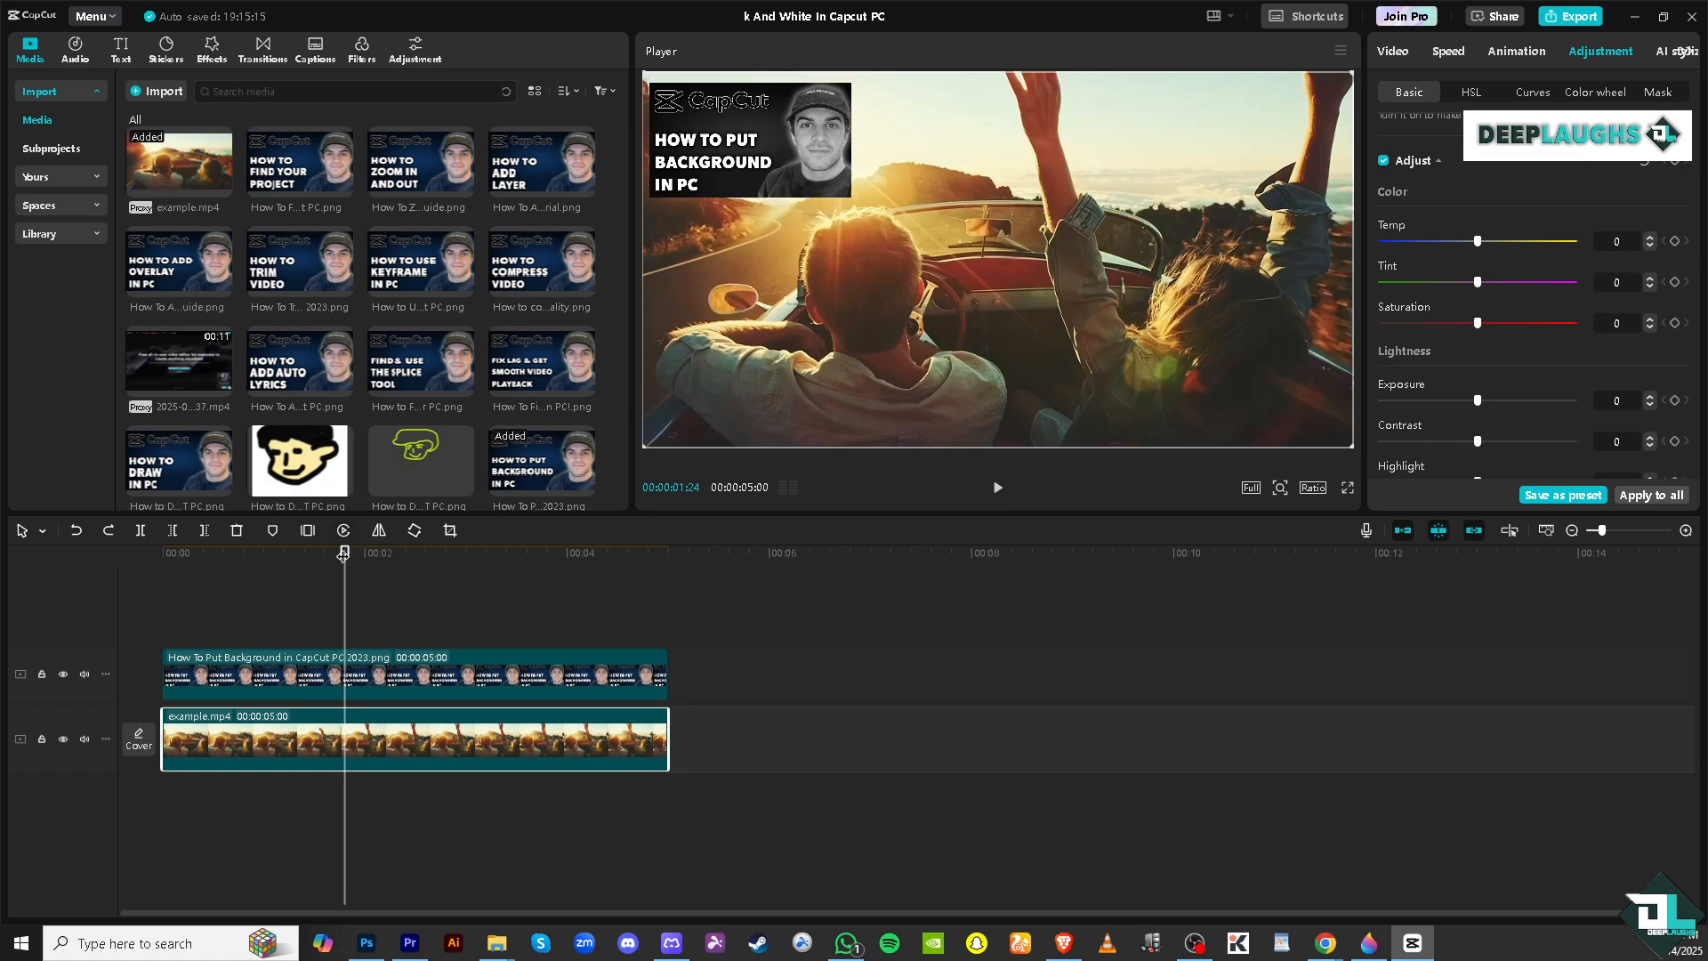
left_click_drag(345, 553, 157, 570)
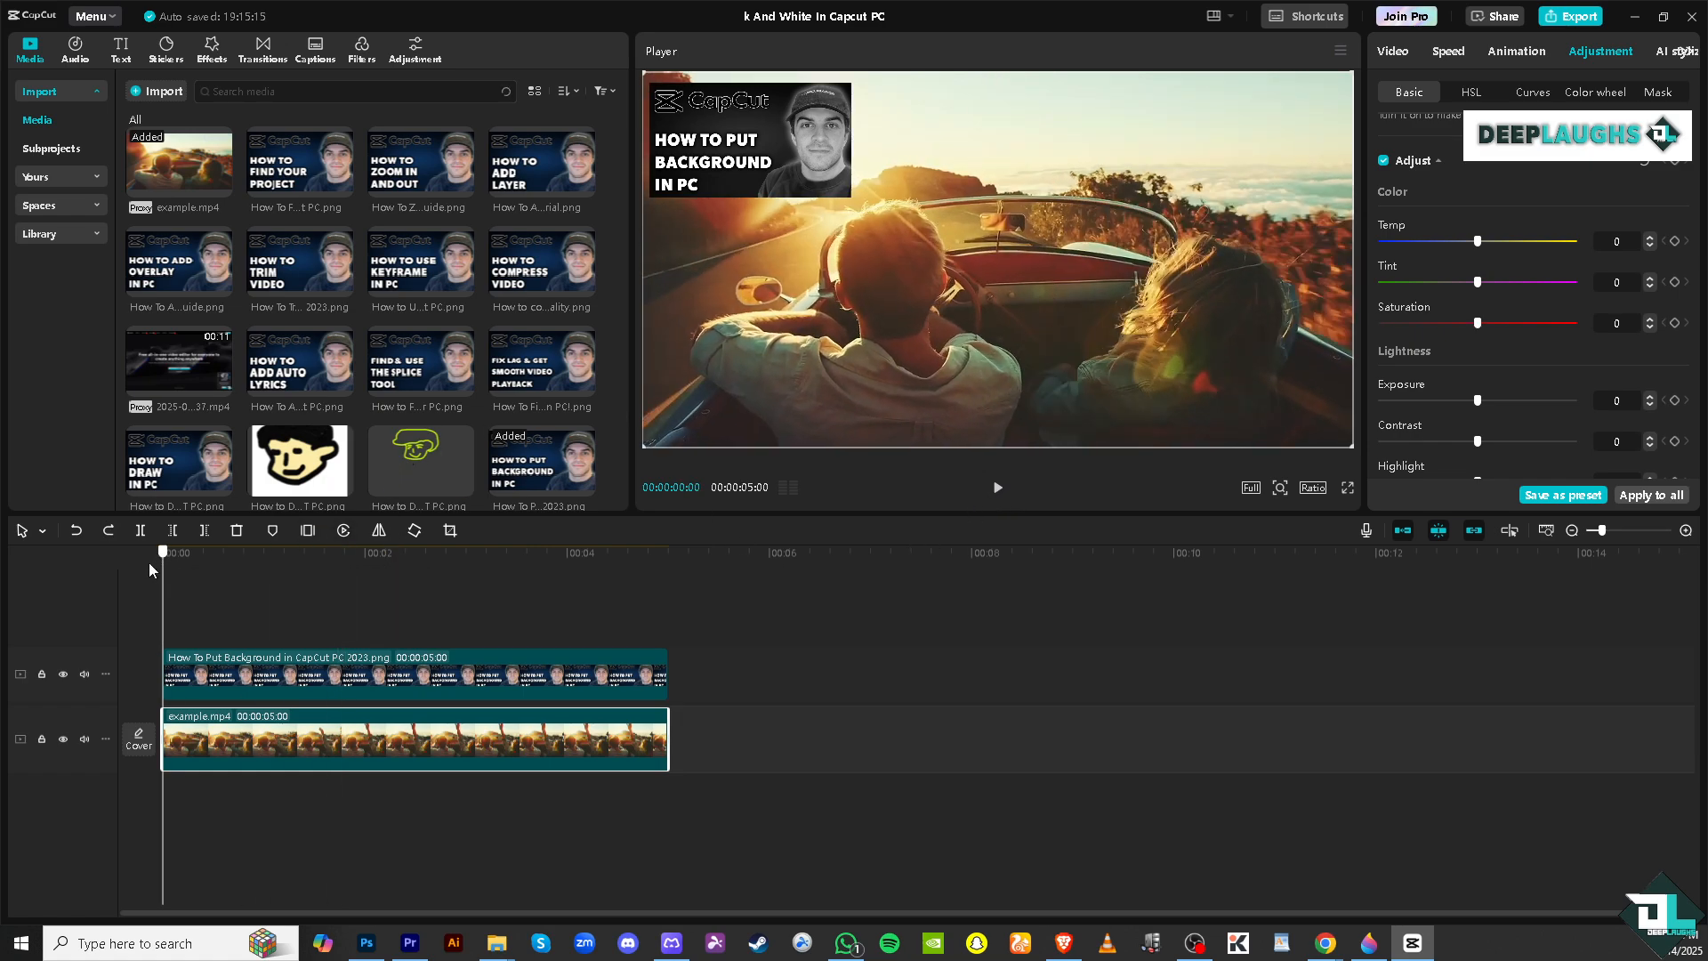
Preview the Colorize B&W video effect and browse the other trending video effects
left_click(212, 49)
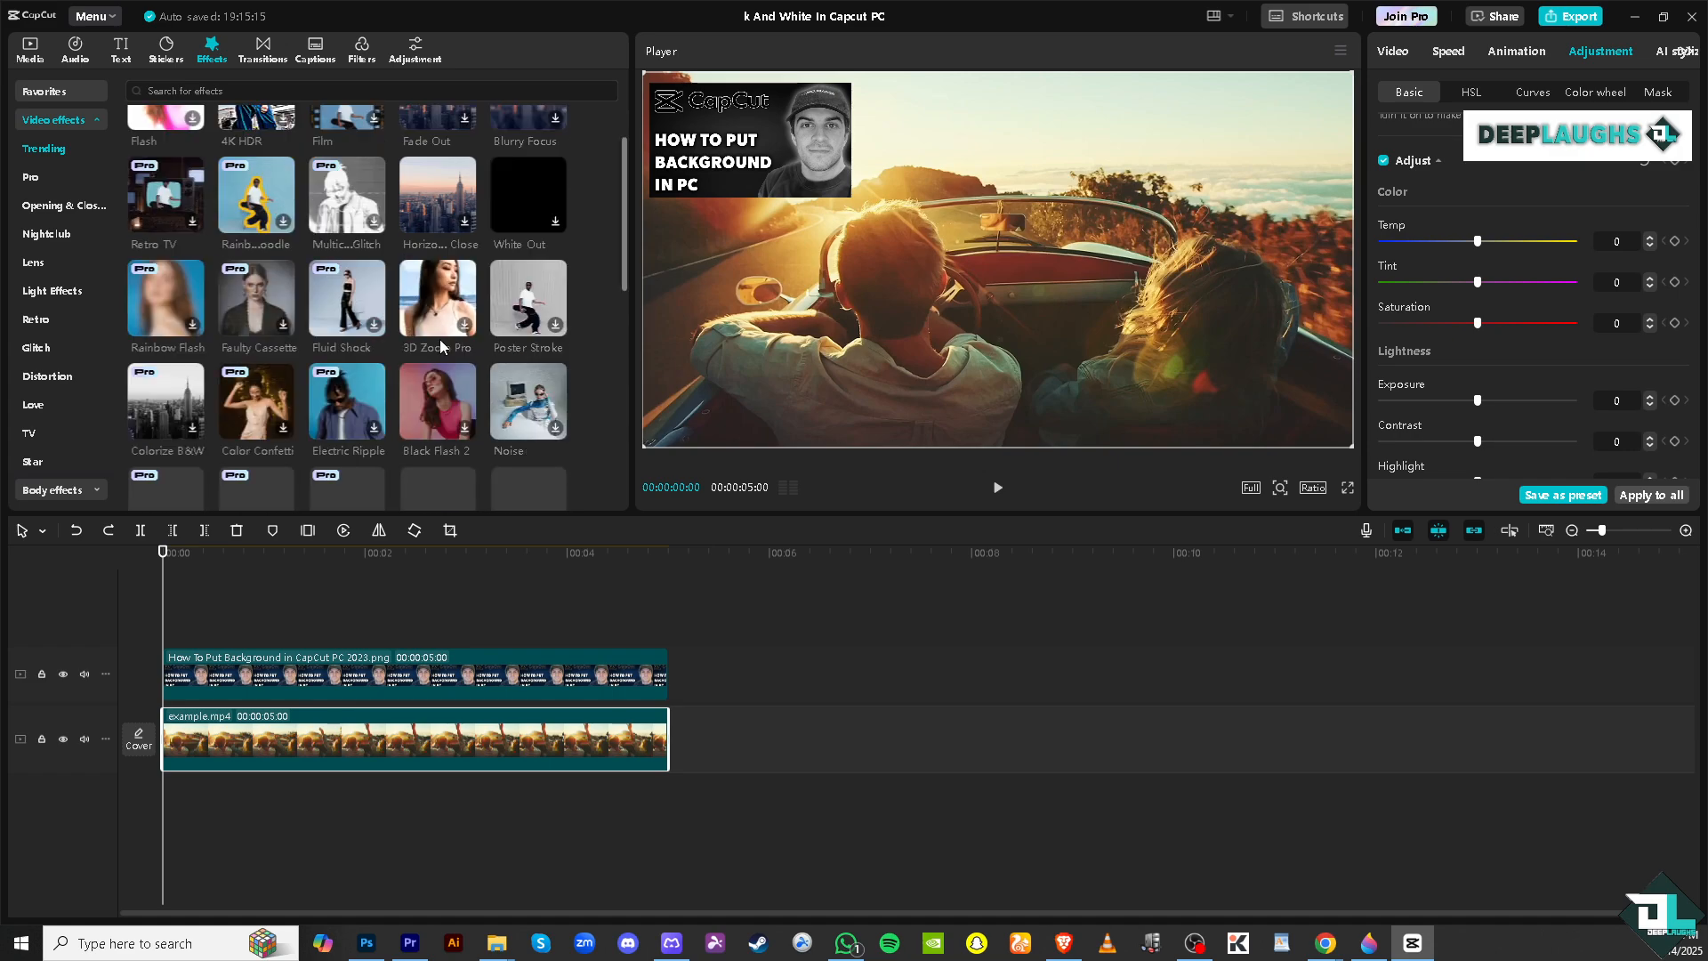
scroll(439, 339, "down", 2)
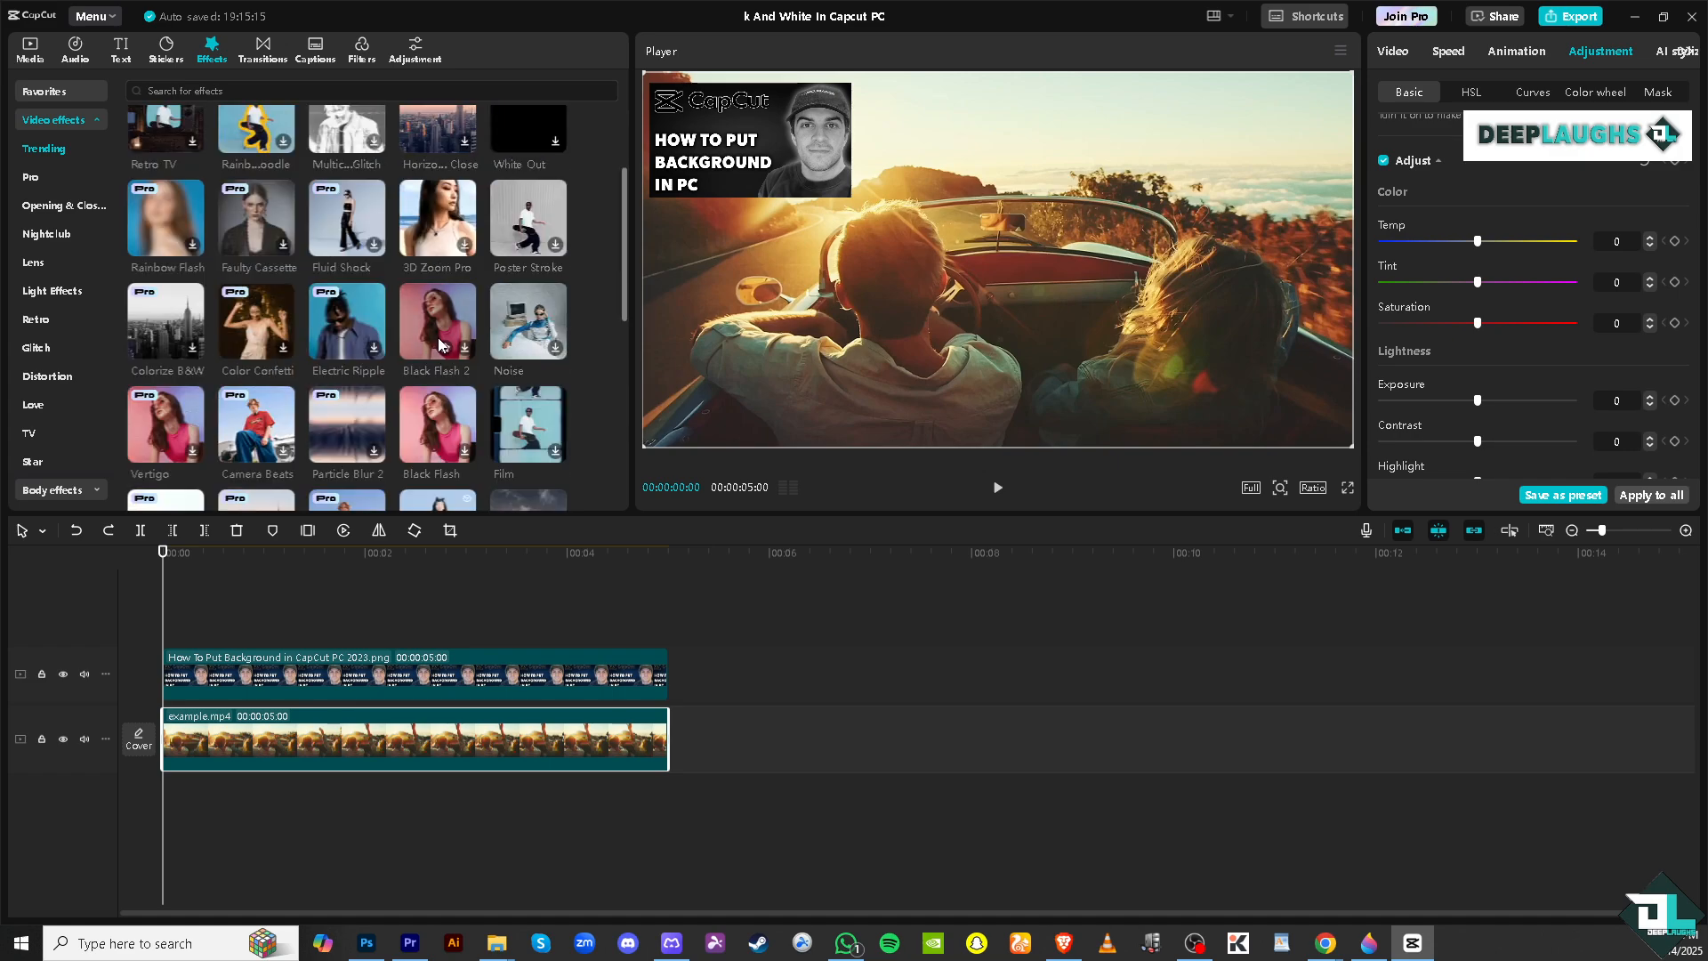
left_click(159, 317)
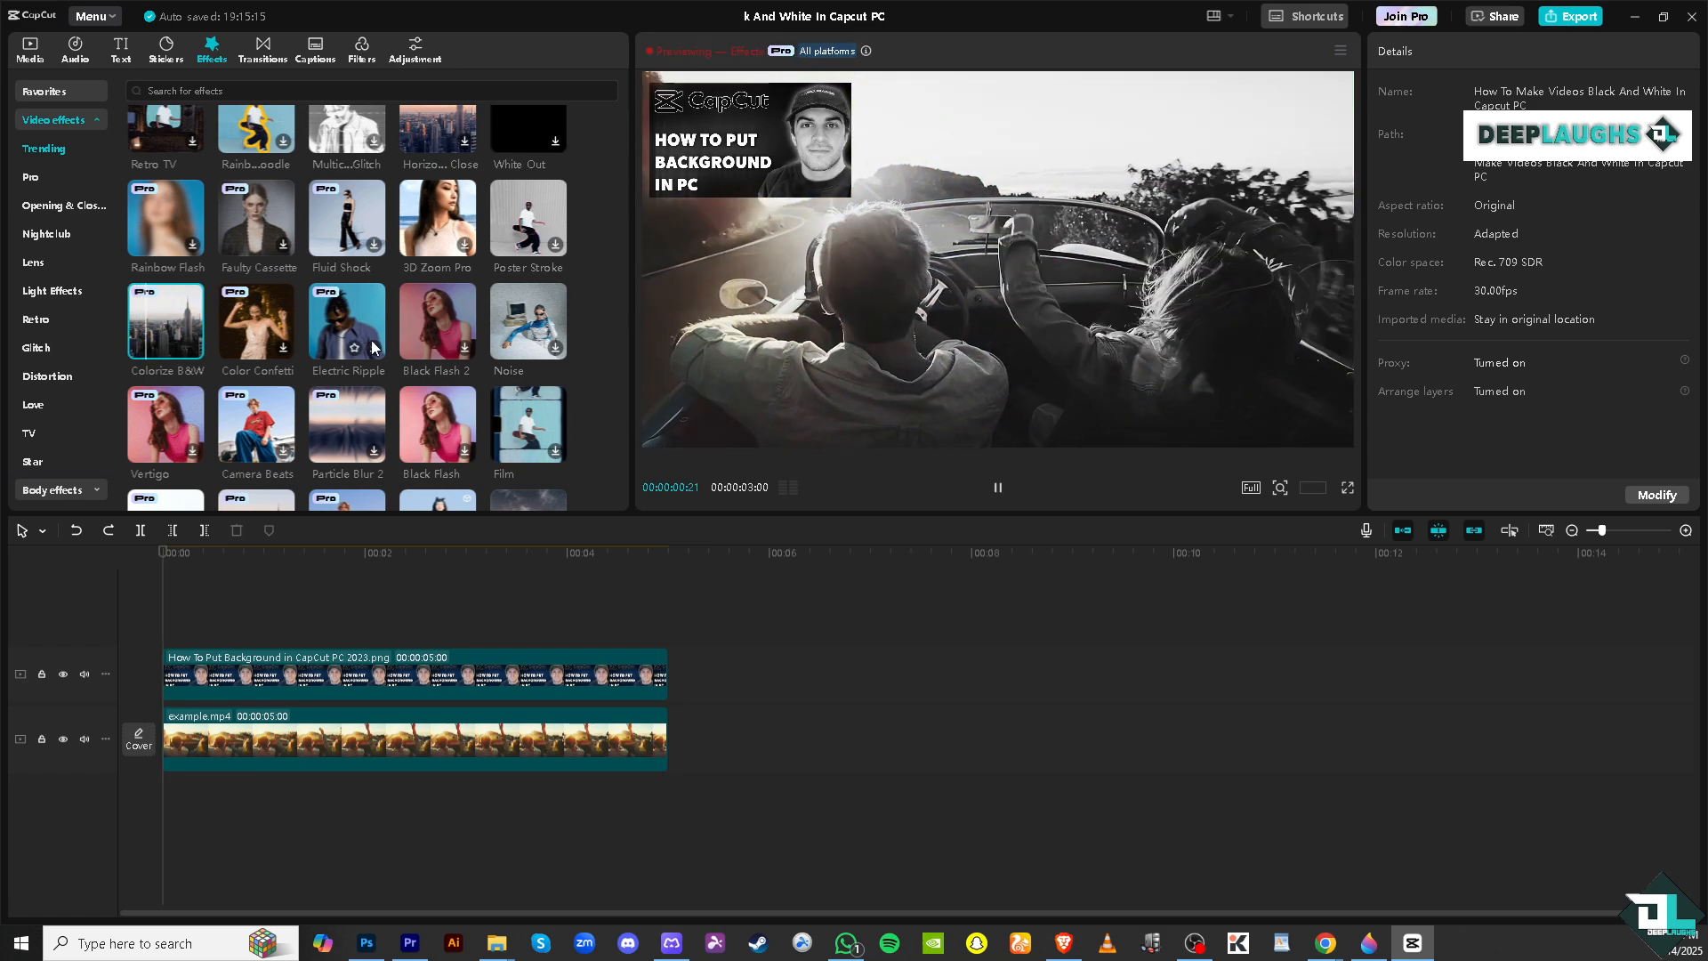
scroll(369, 347, "down", 1)
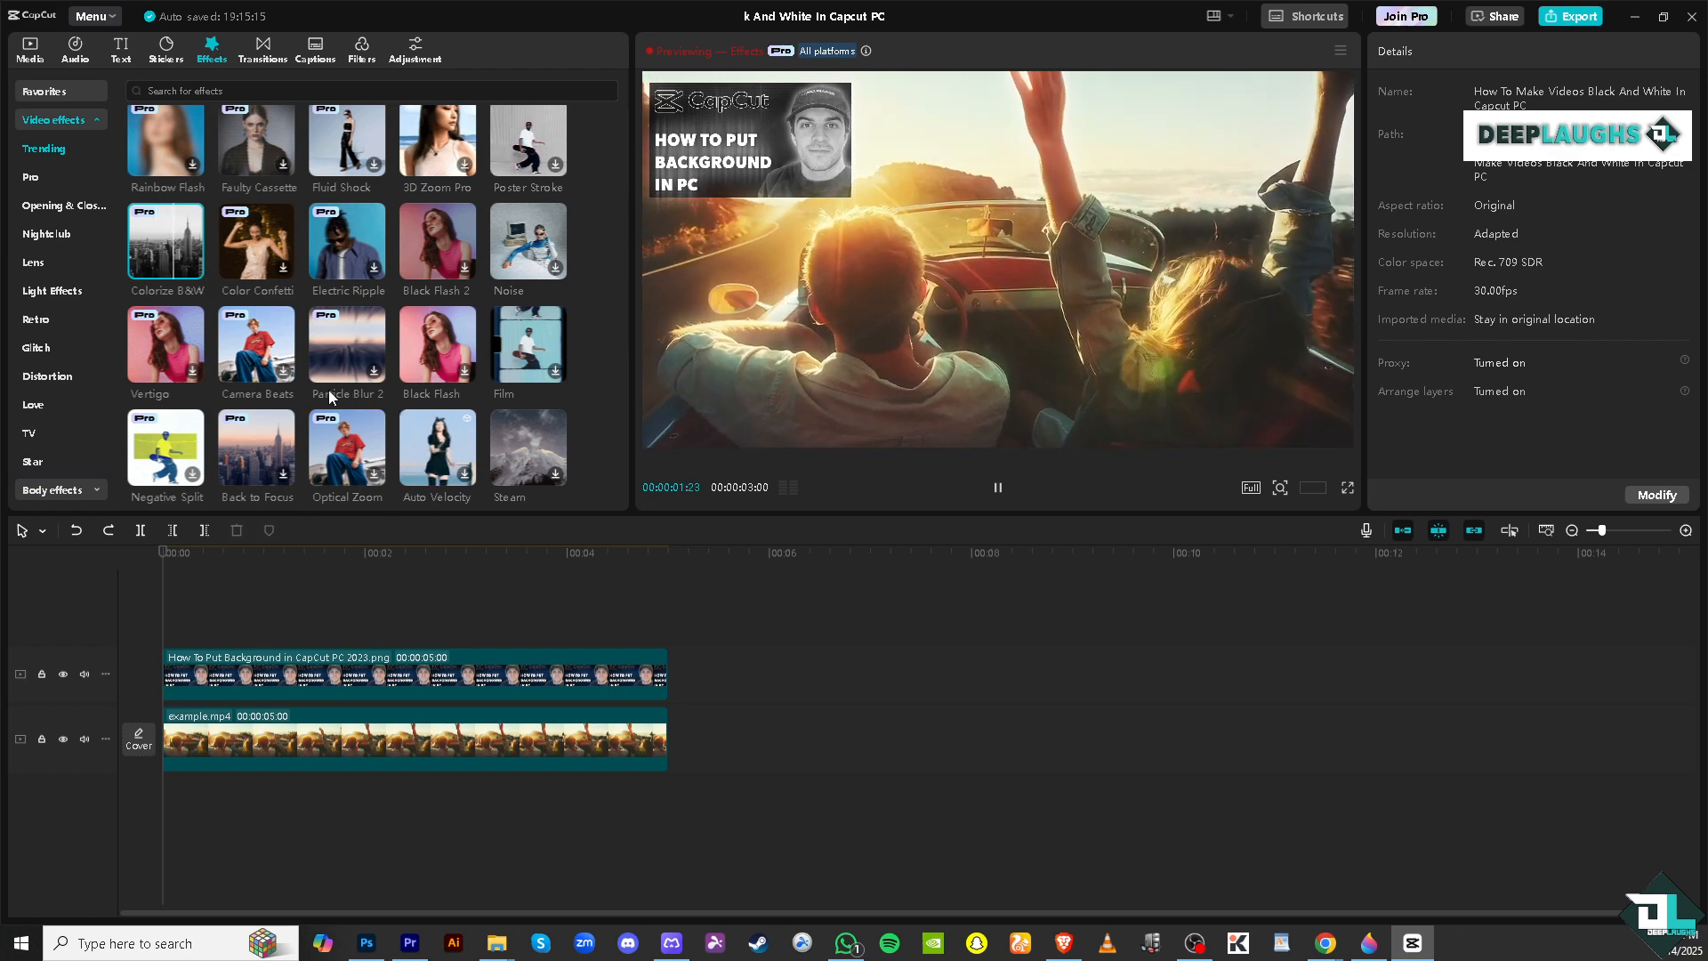
scroll(325, 389, "down", 2)
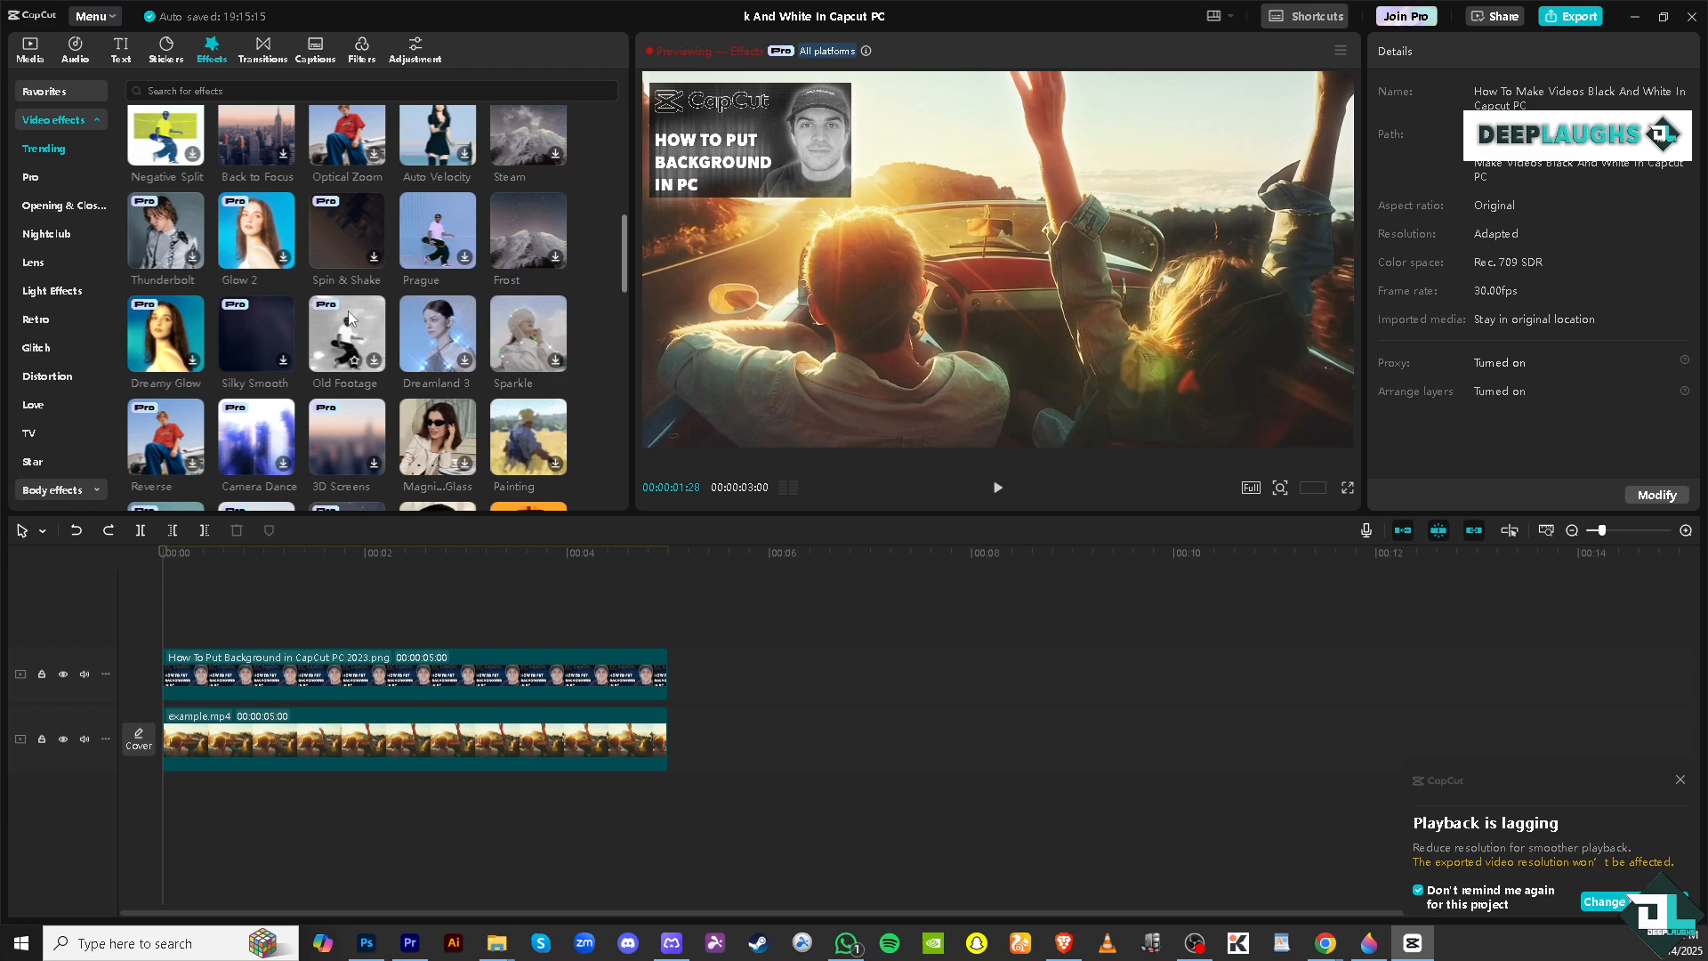
scroll(324, 319, "down", 2)
scroll(267, 347, "down", 3)
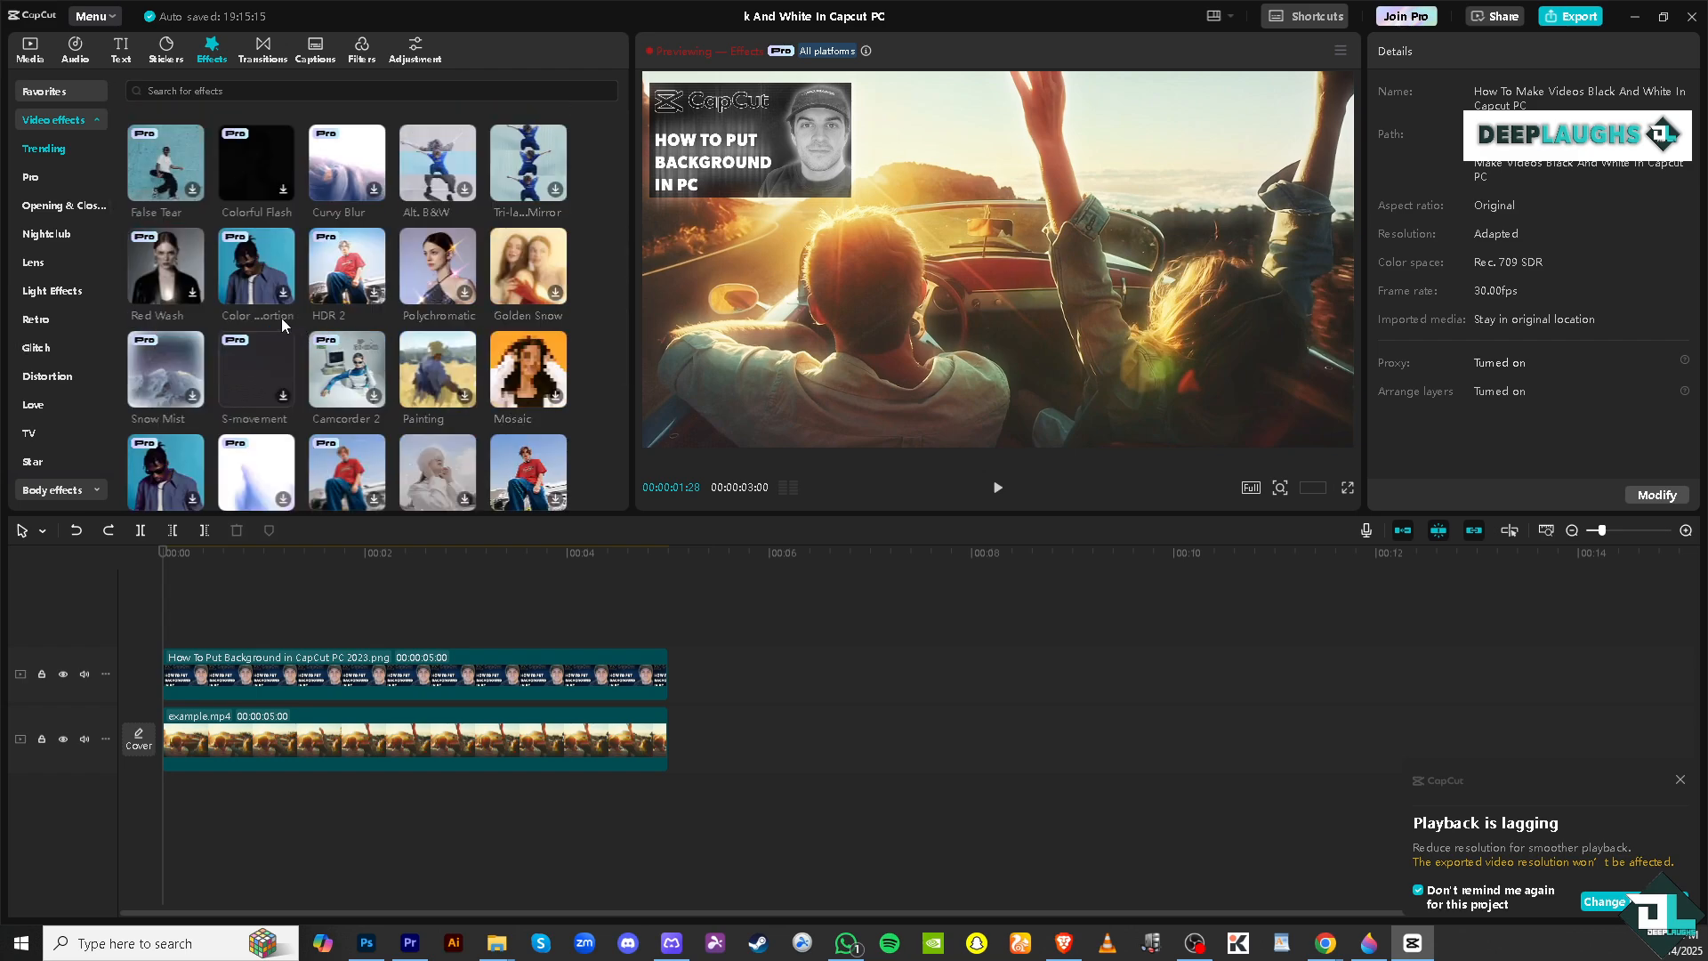
Search the effects library for BLACK, and refine the search to BLACK AND WHITE
left_click(339, 85)
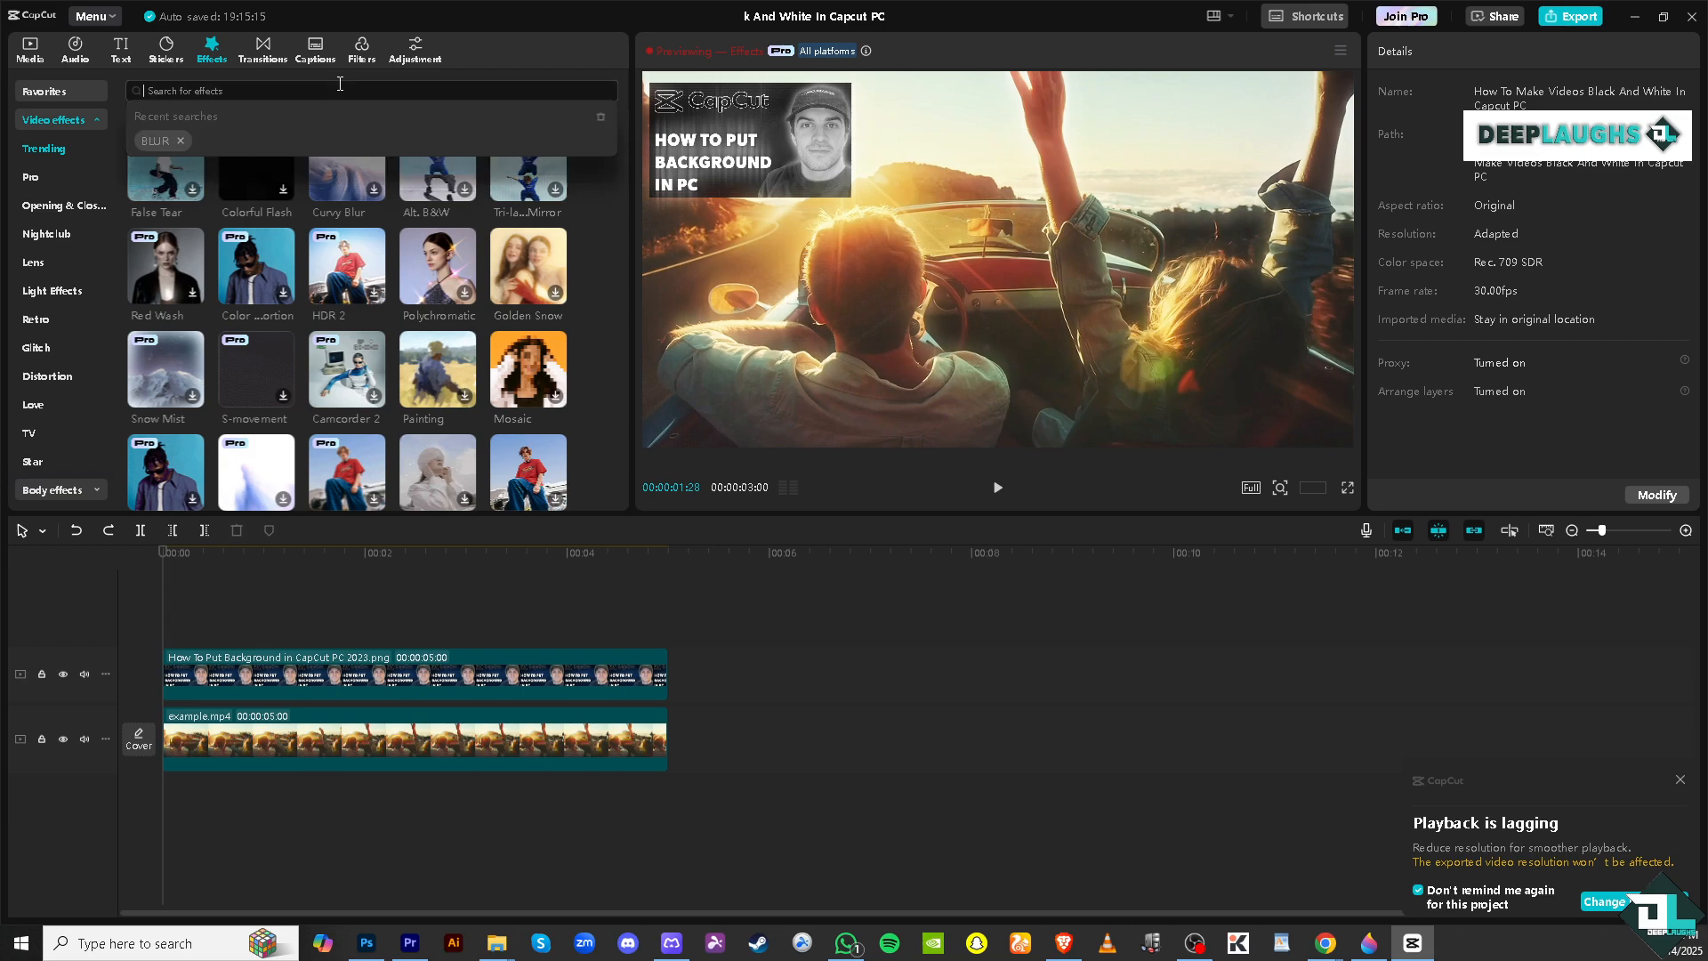
type("BLACK")
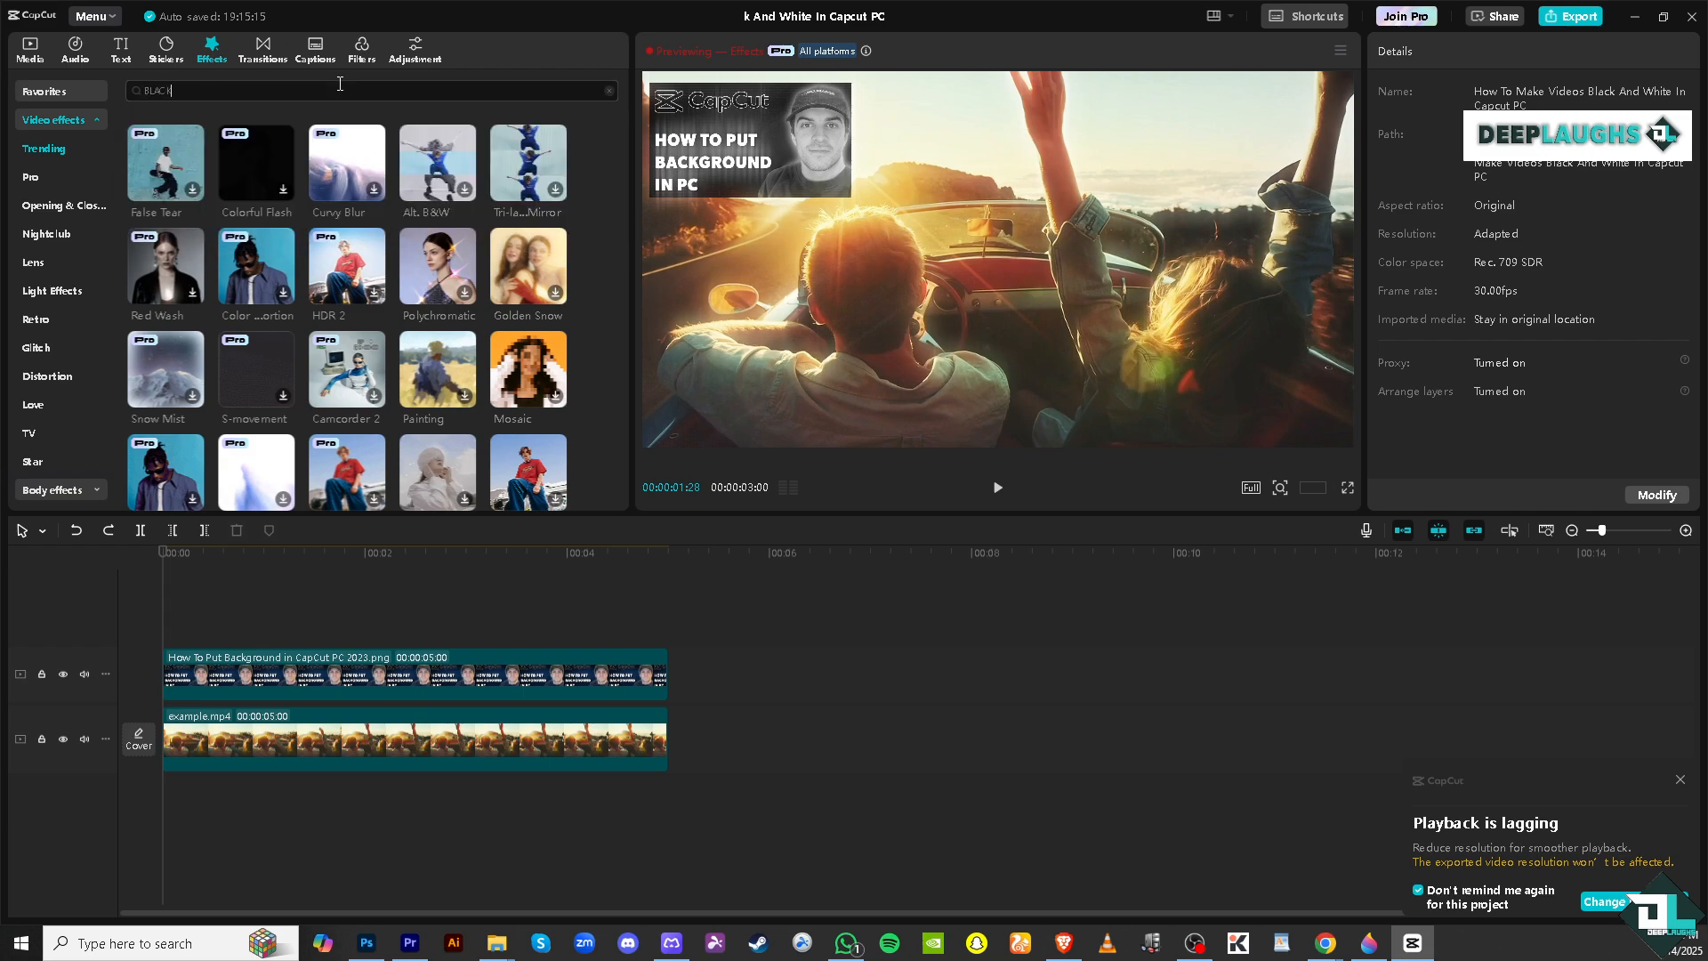
key("Return")
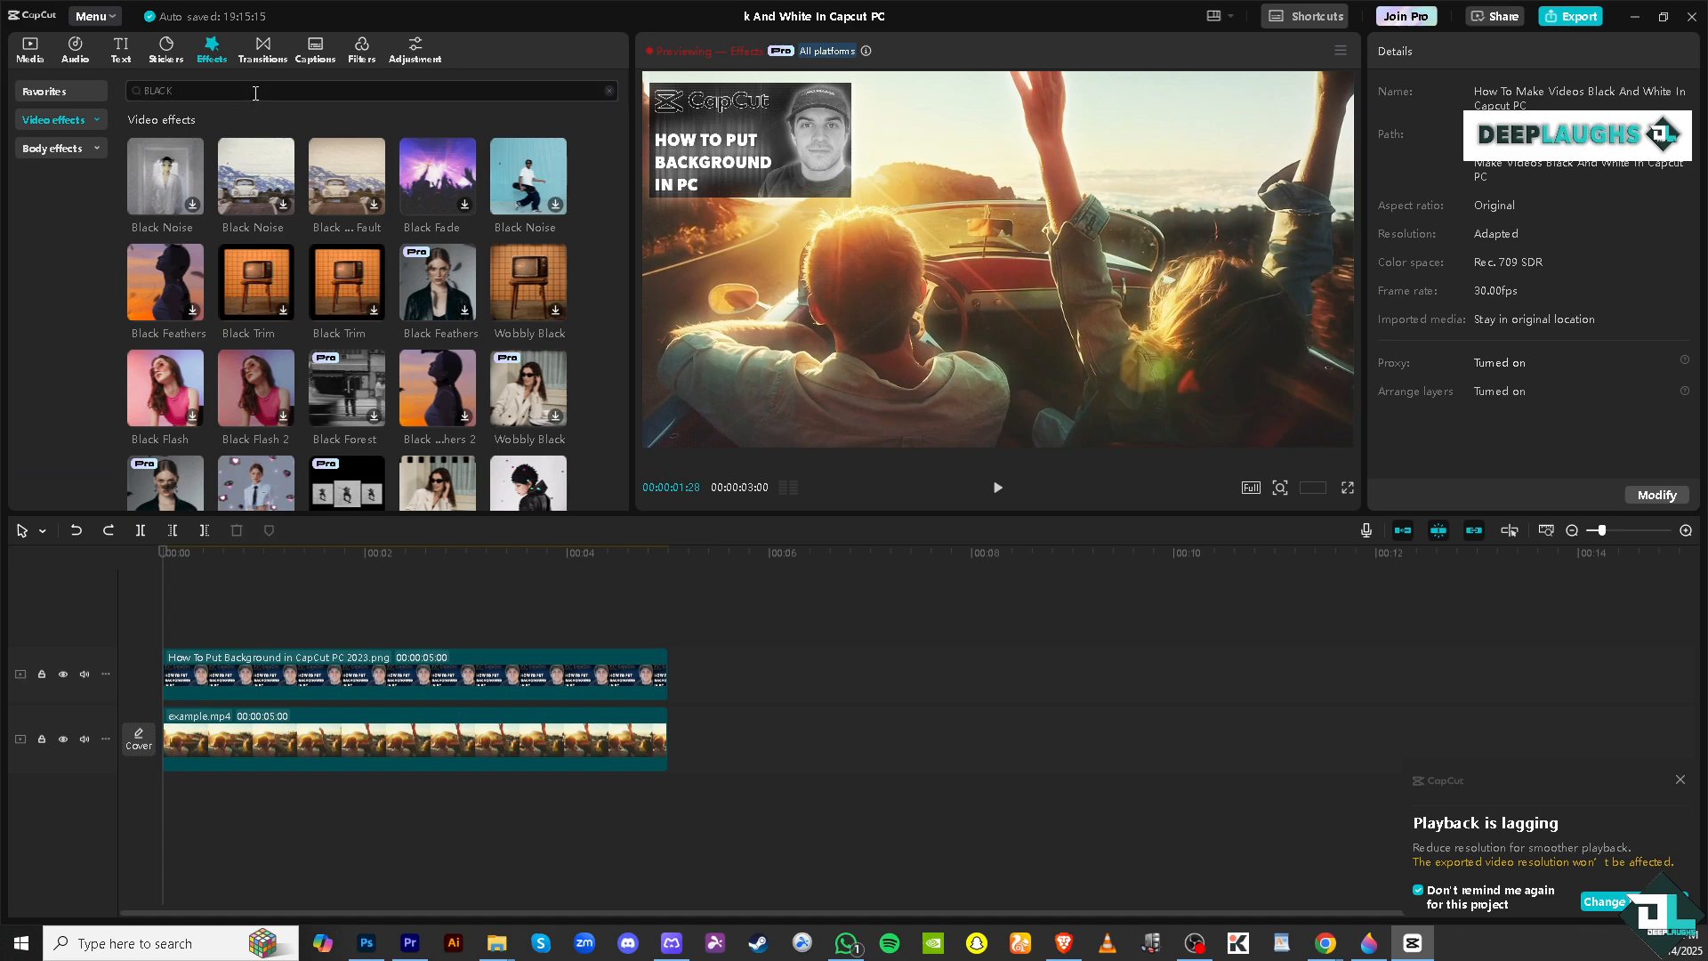
key("Return")
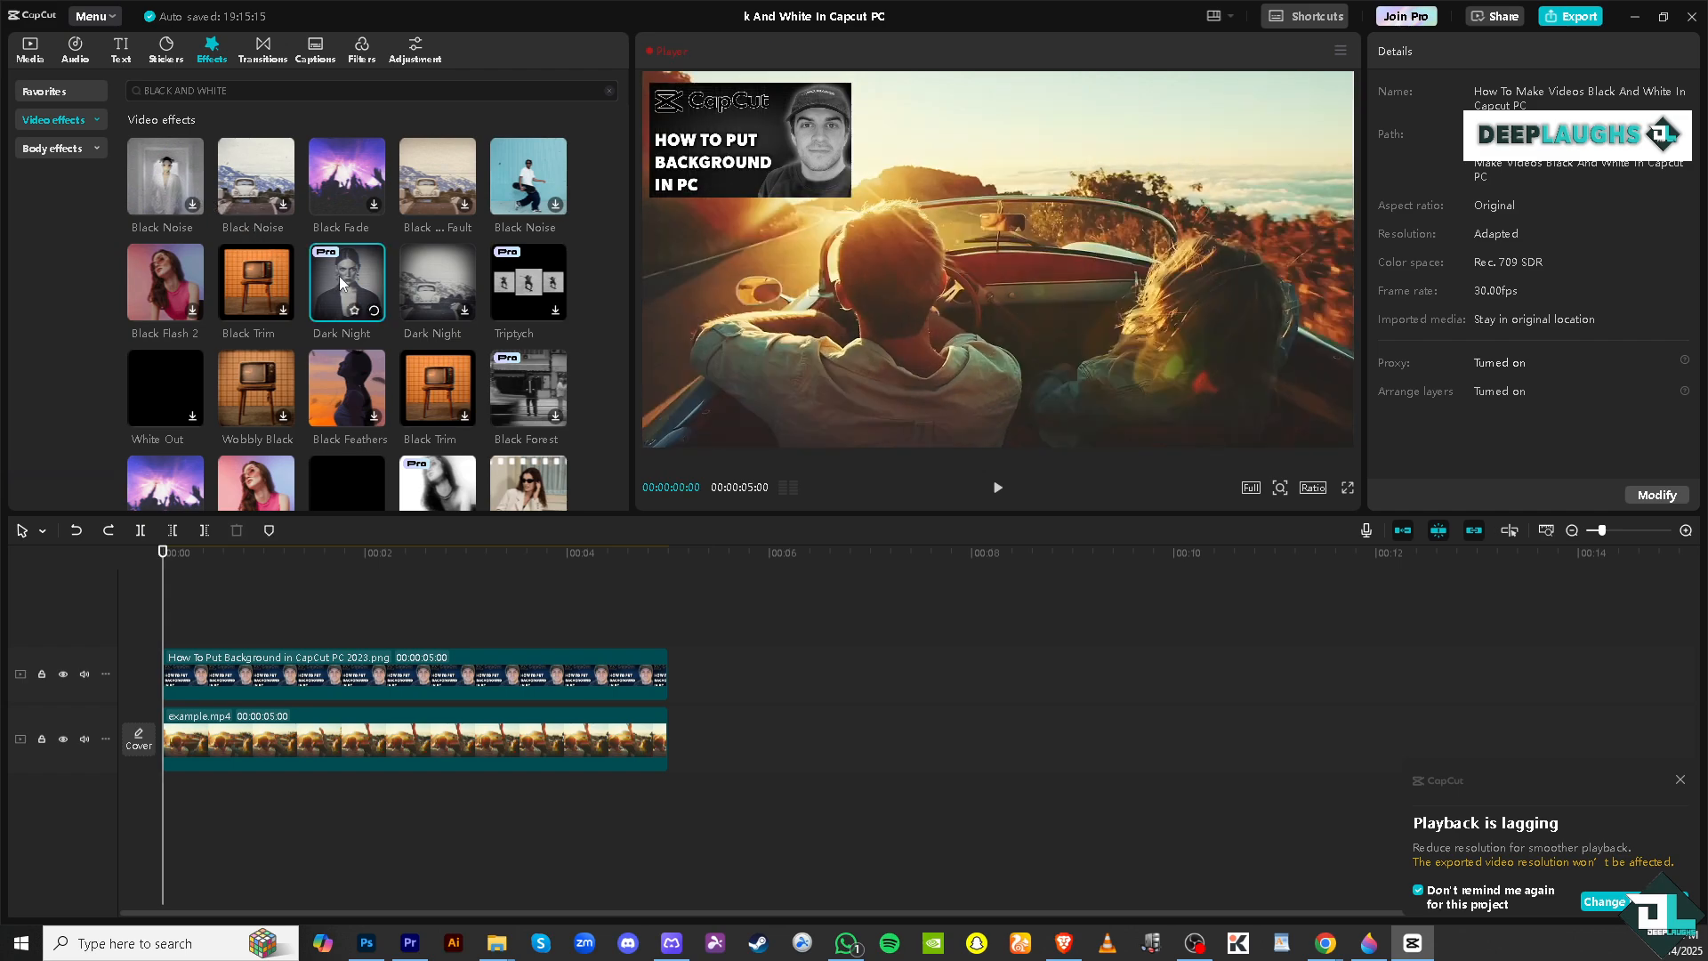
Preview the Dark Night and Black Fade video effects and browse the remaining BLACK AND WHITE search results
left_click(339, 280)
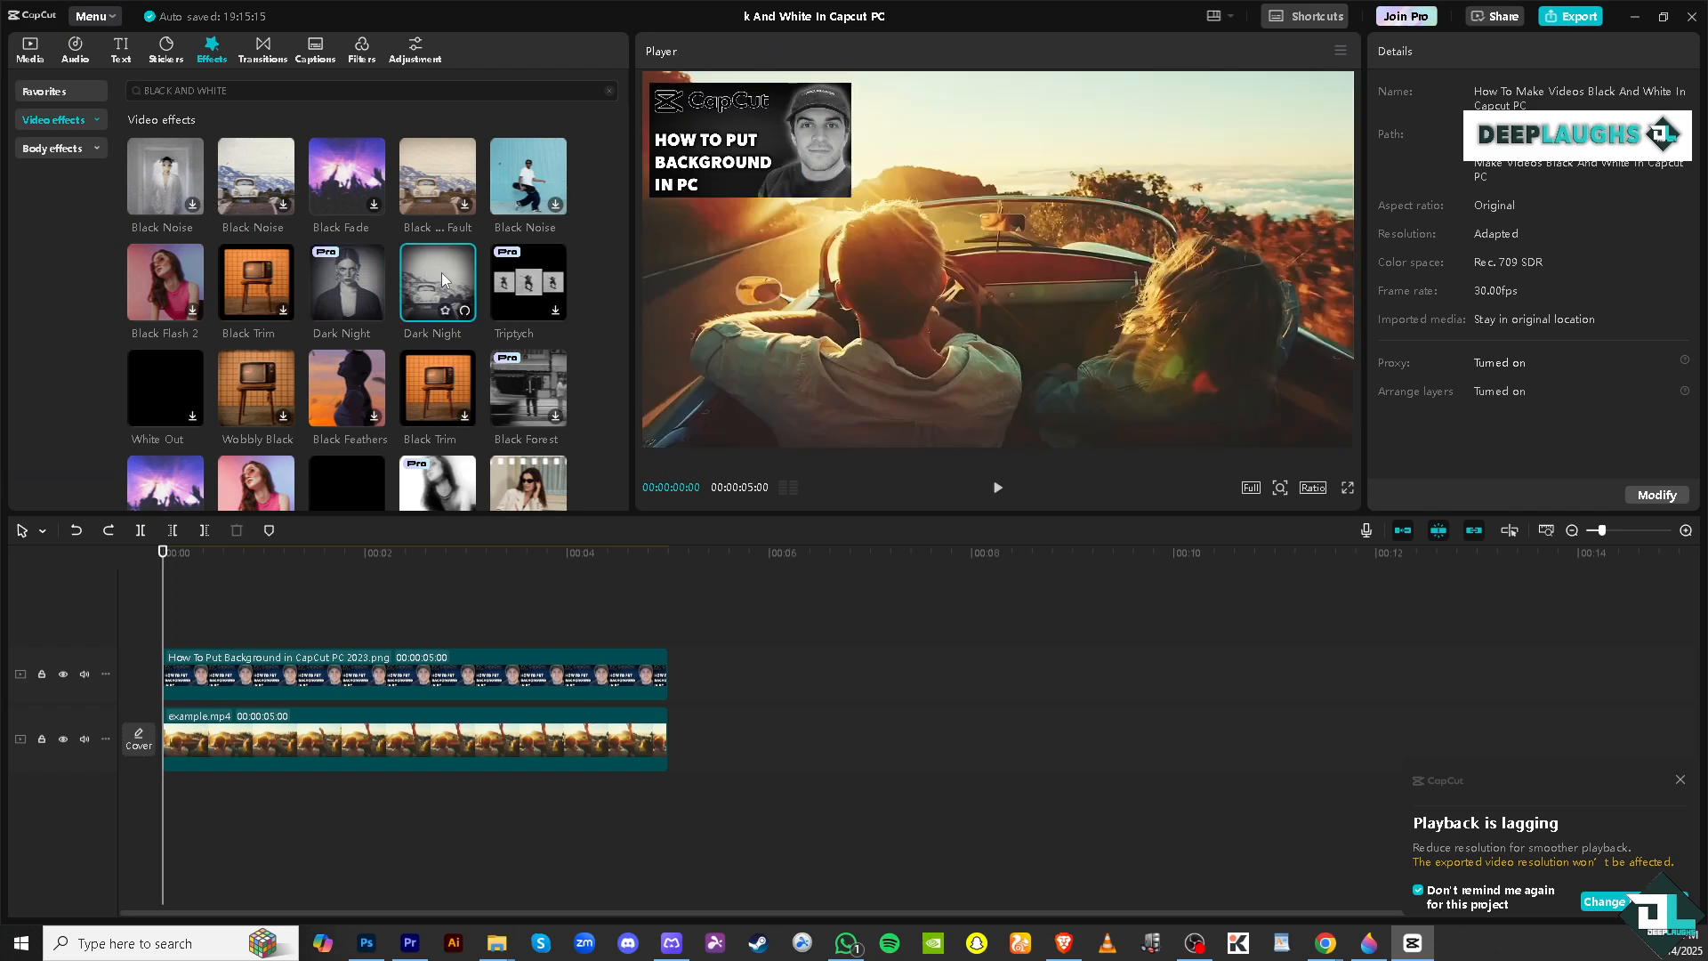
left_click(356, 173)
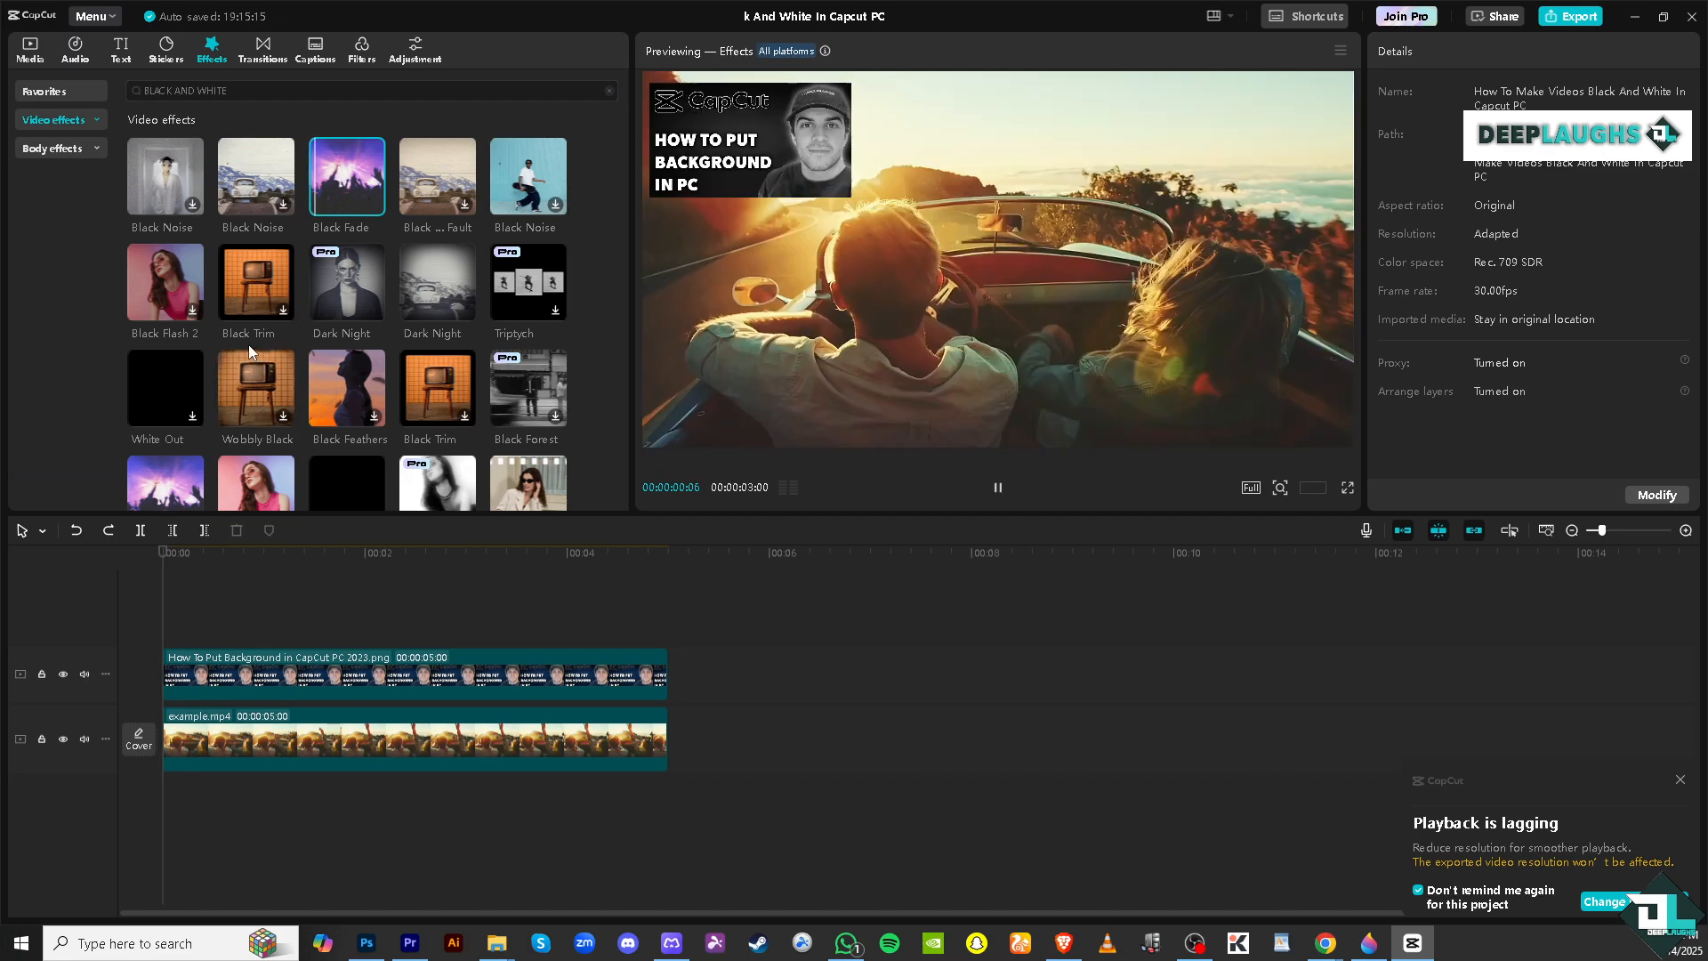
scroll(237, 343, "down", 3)
scroll(308, 348, "down", 3)
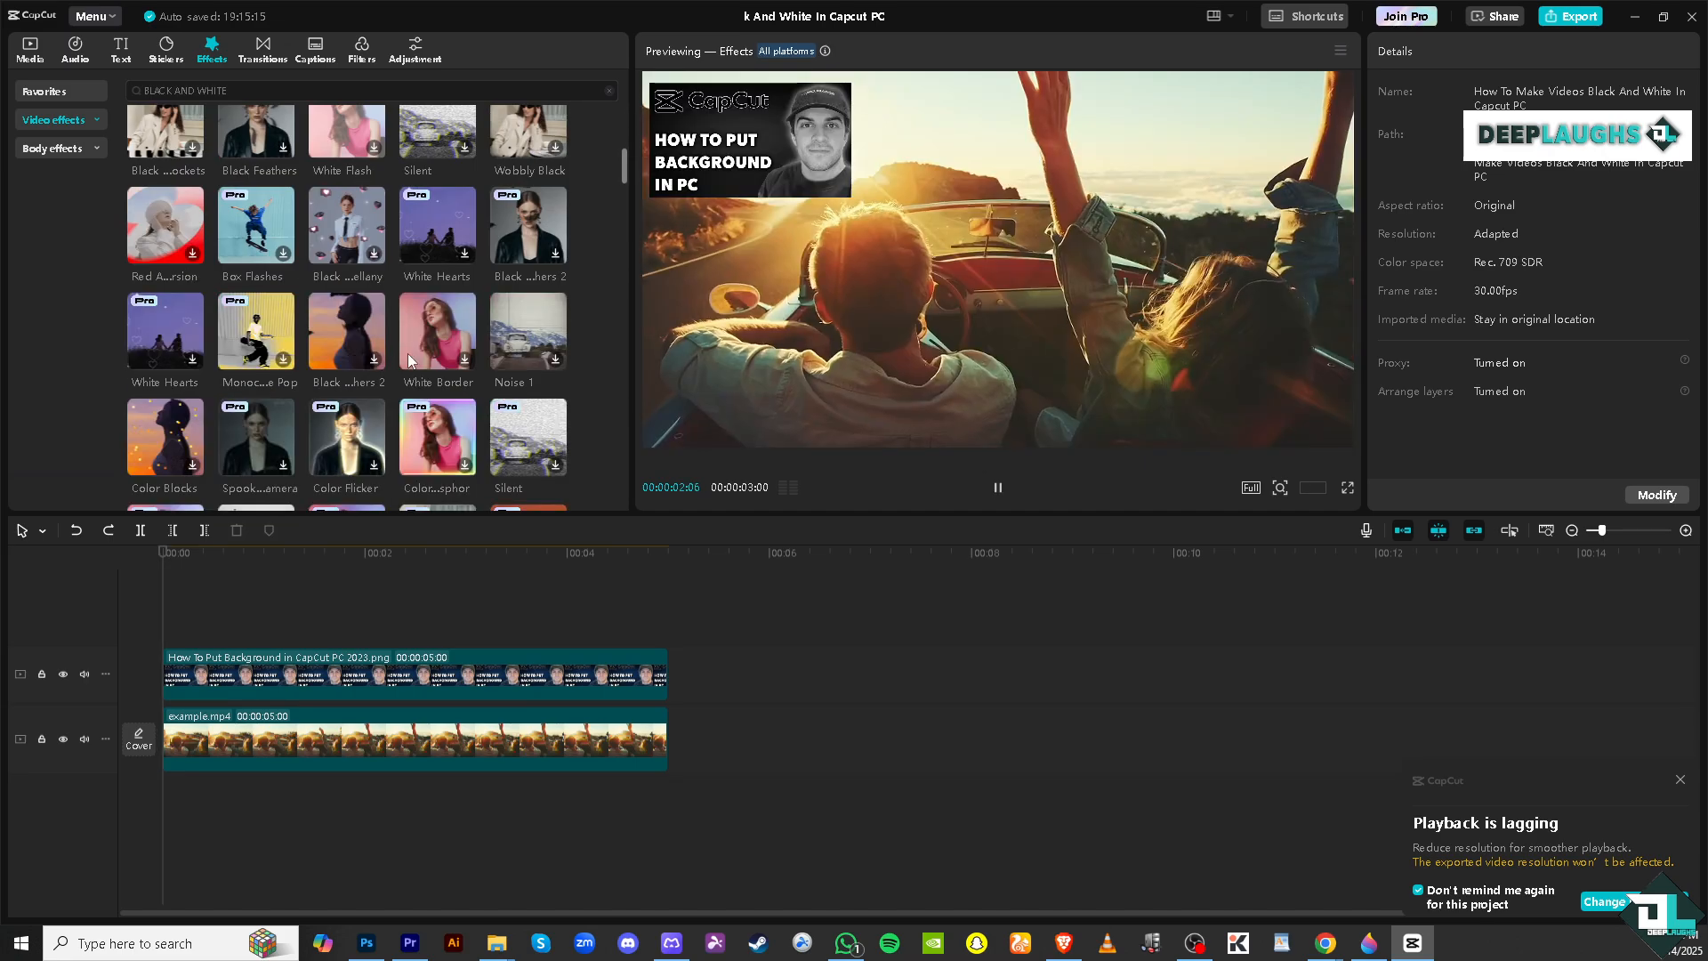
scroll(293, 351, "down", 5)
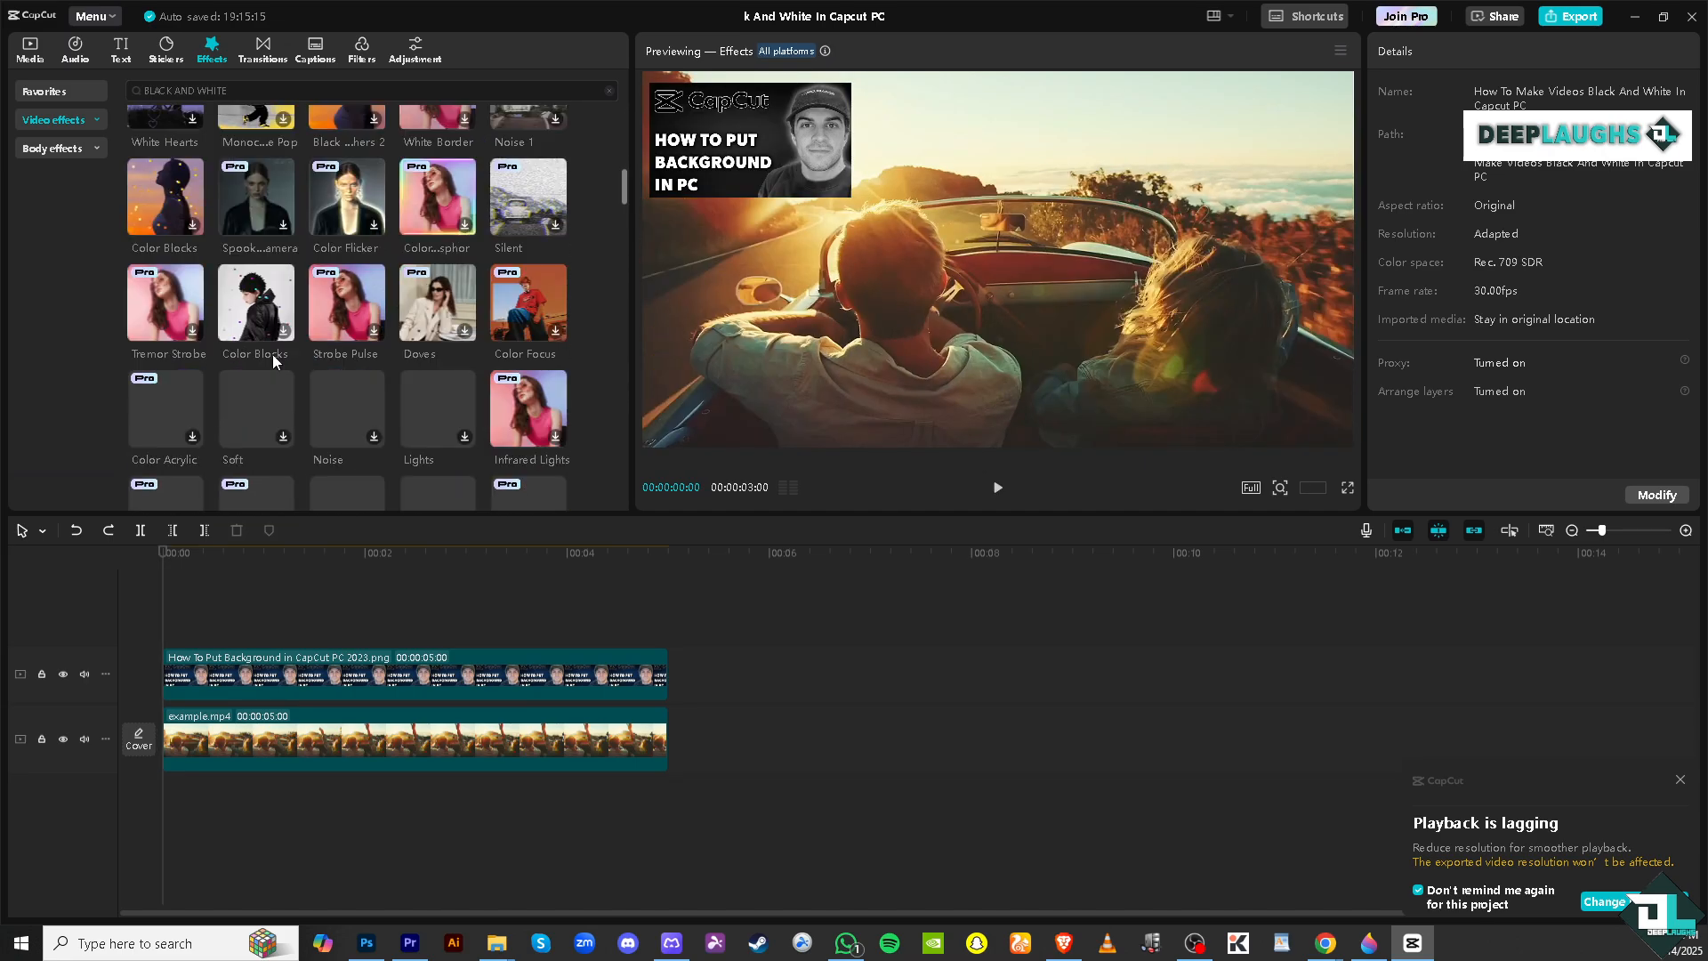
scroll(402, 350, "down", 5)
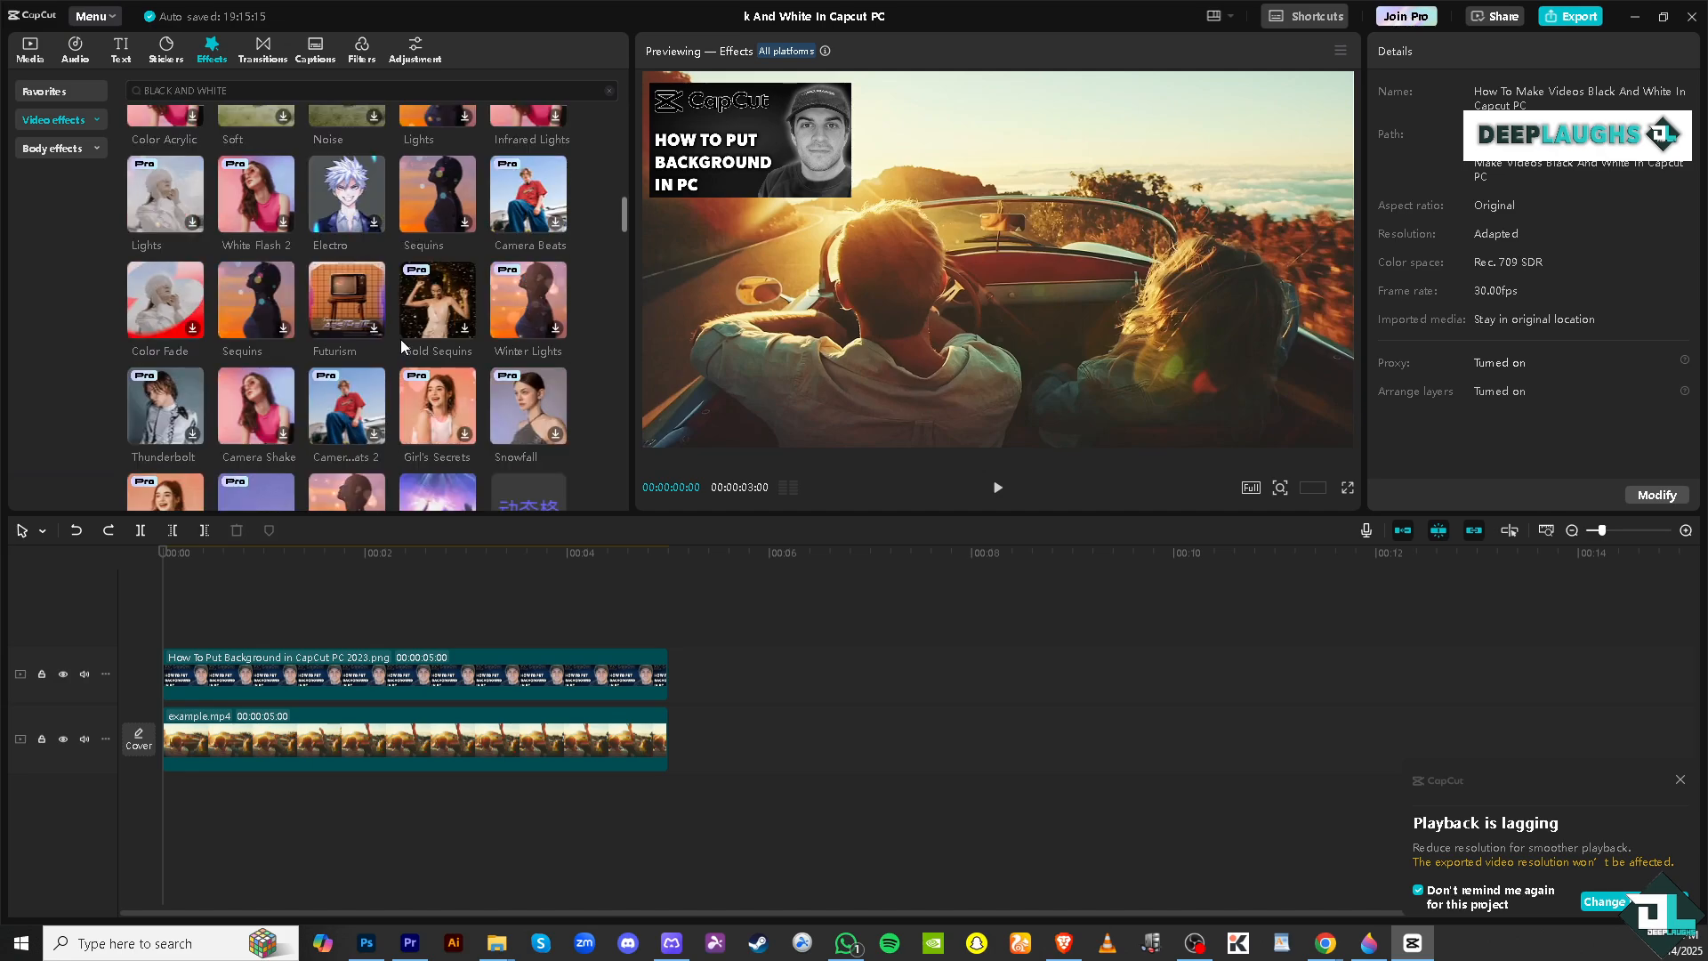
scroll(432, 333, "down", 4)
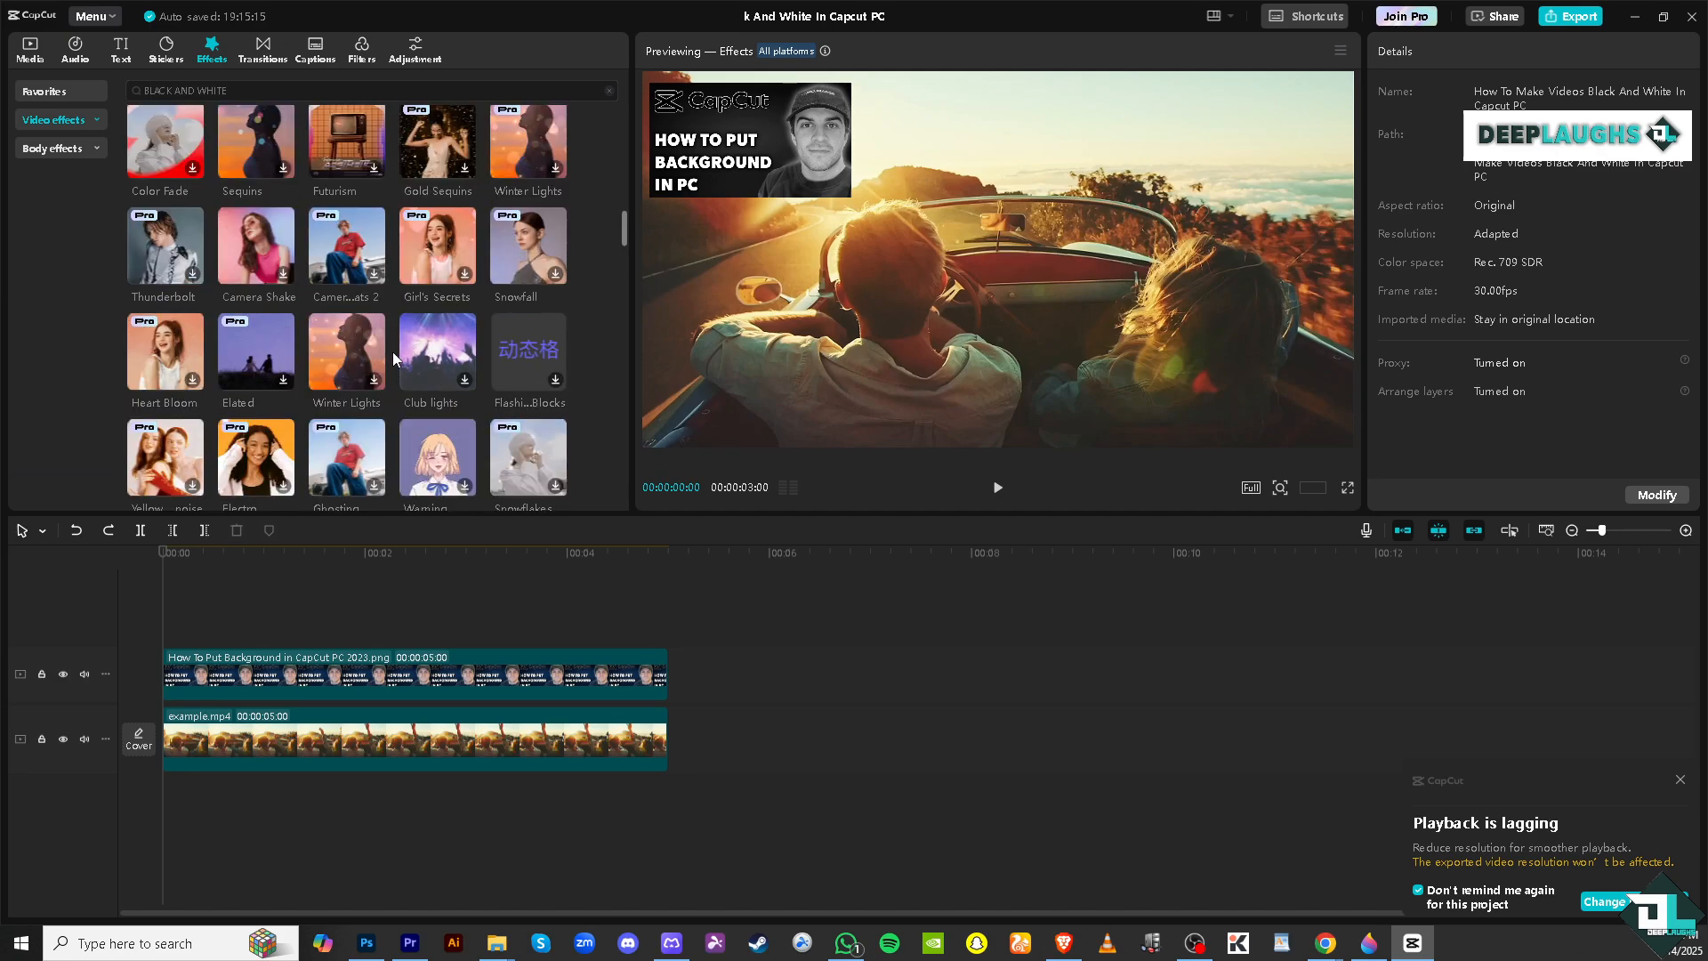
scroll(400, 329, "down", 4)
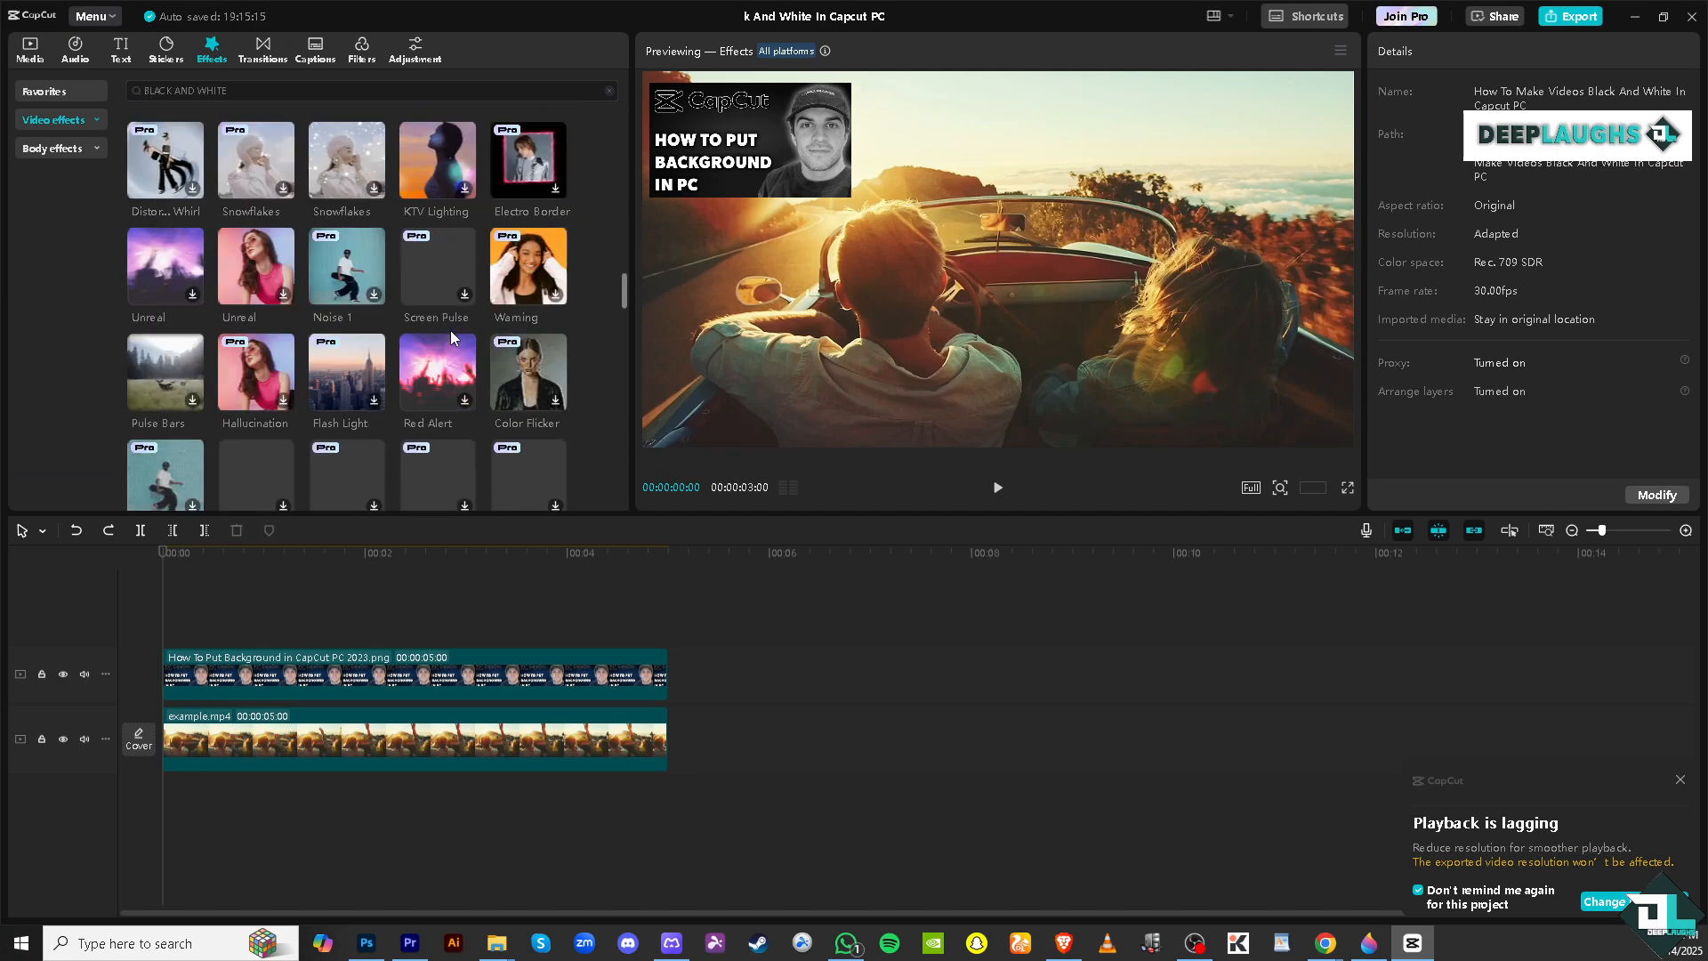
Return to the first search results and preview the Dark Night effect that has no Pro label
left_click_drag(621, 301, 639, 71)
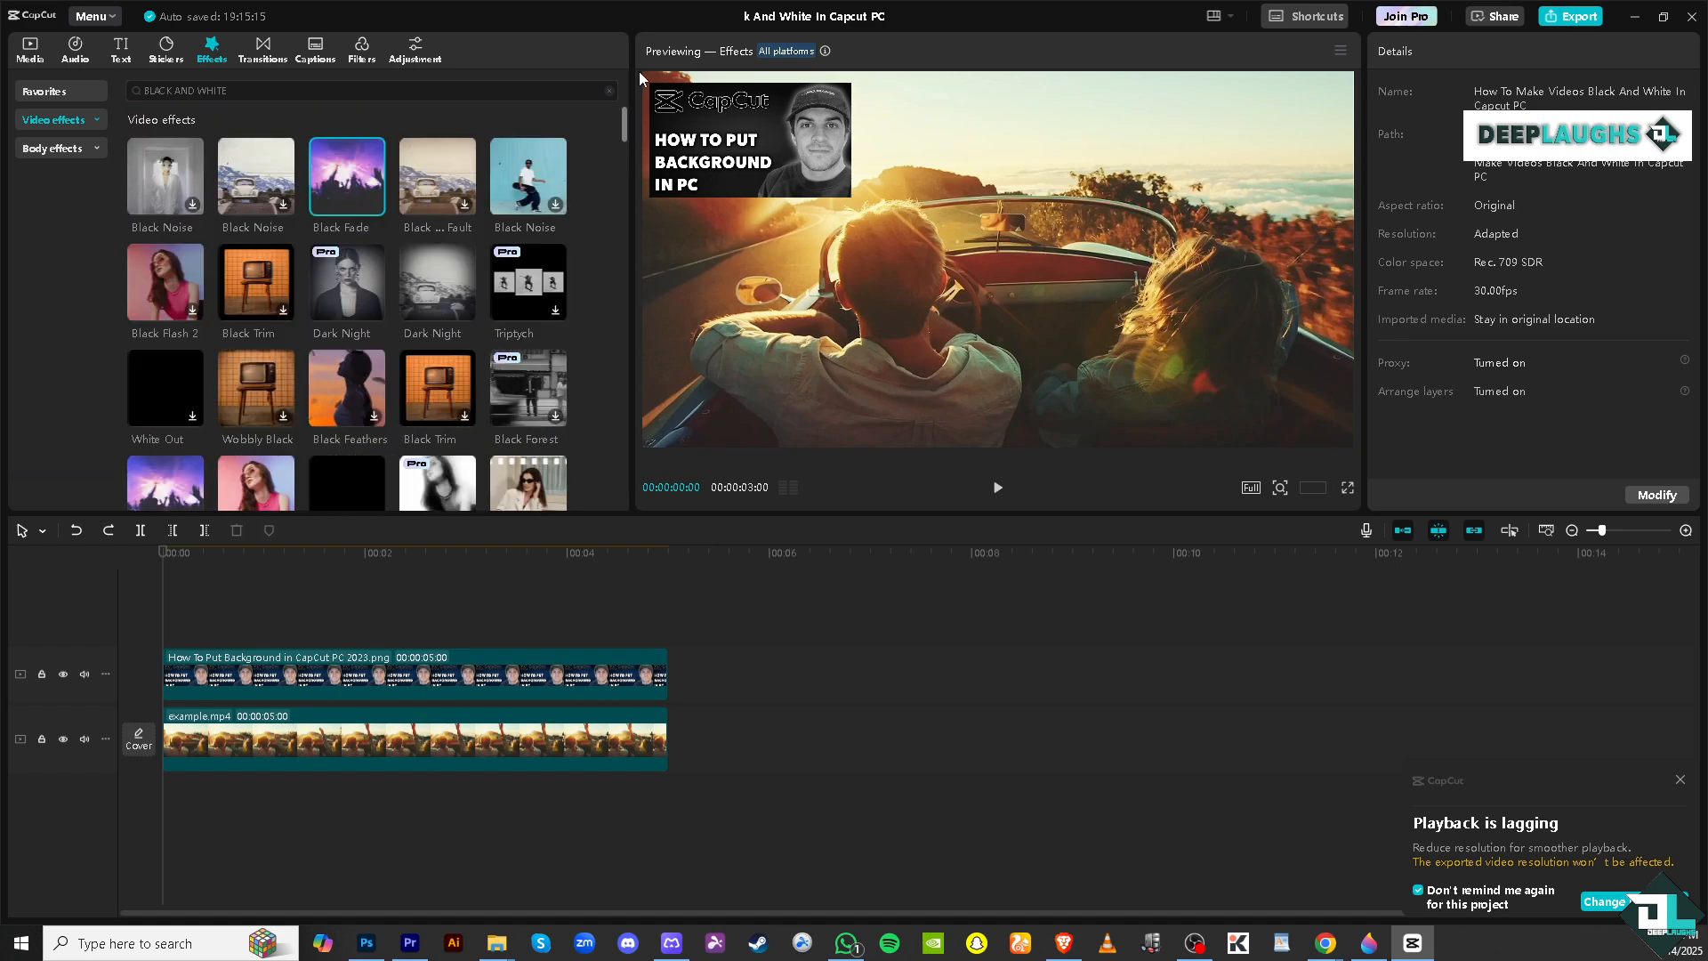
left_click(426, 271)
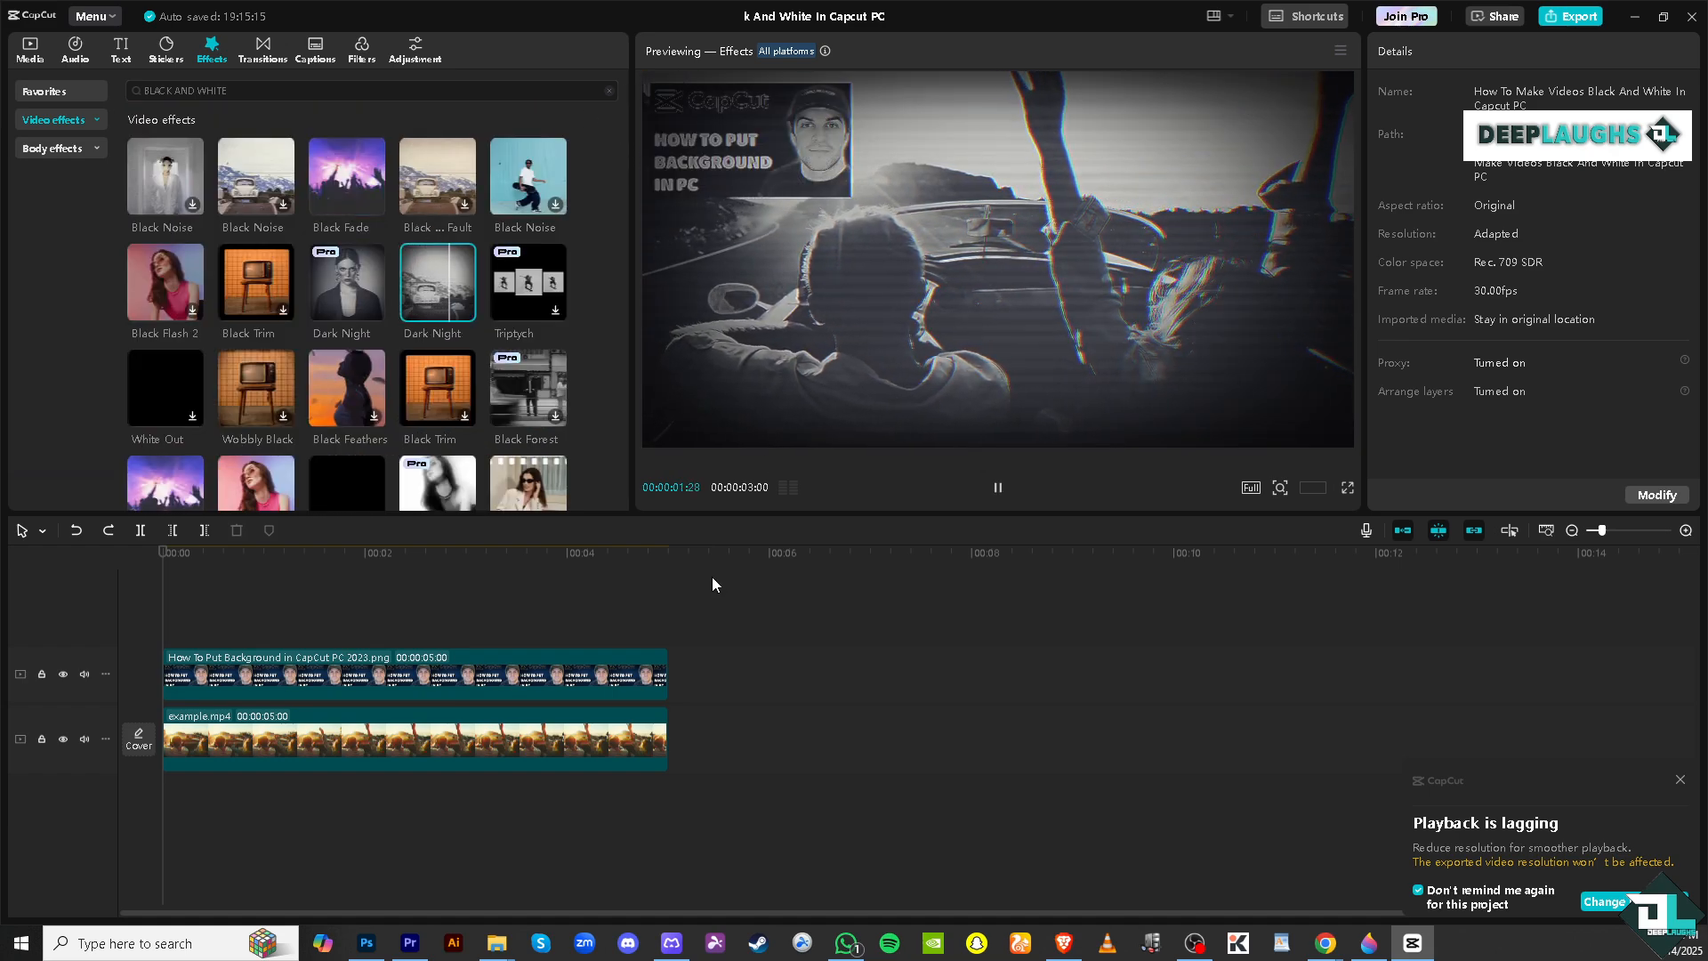